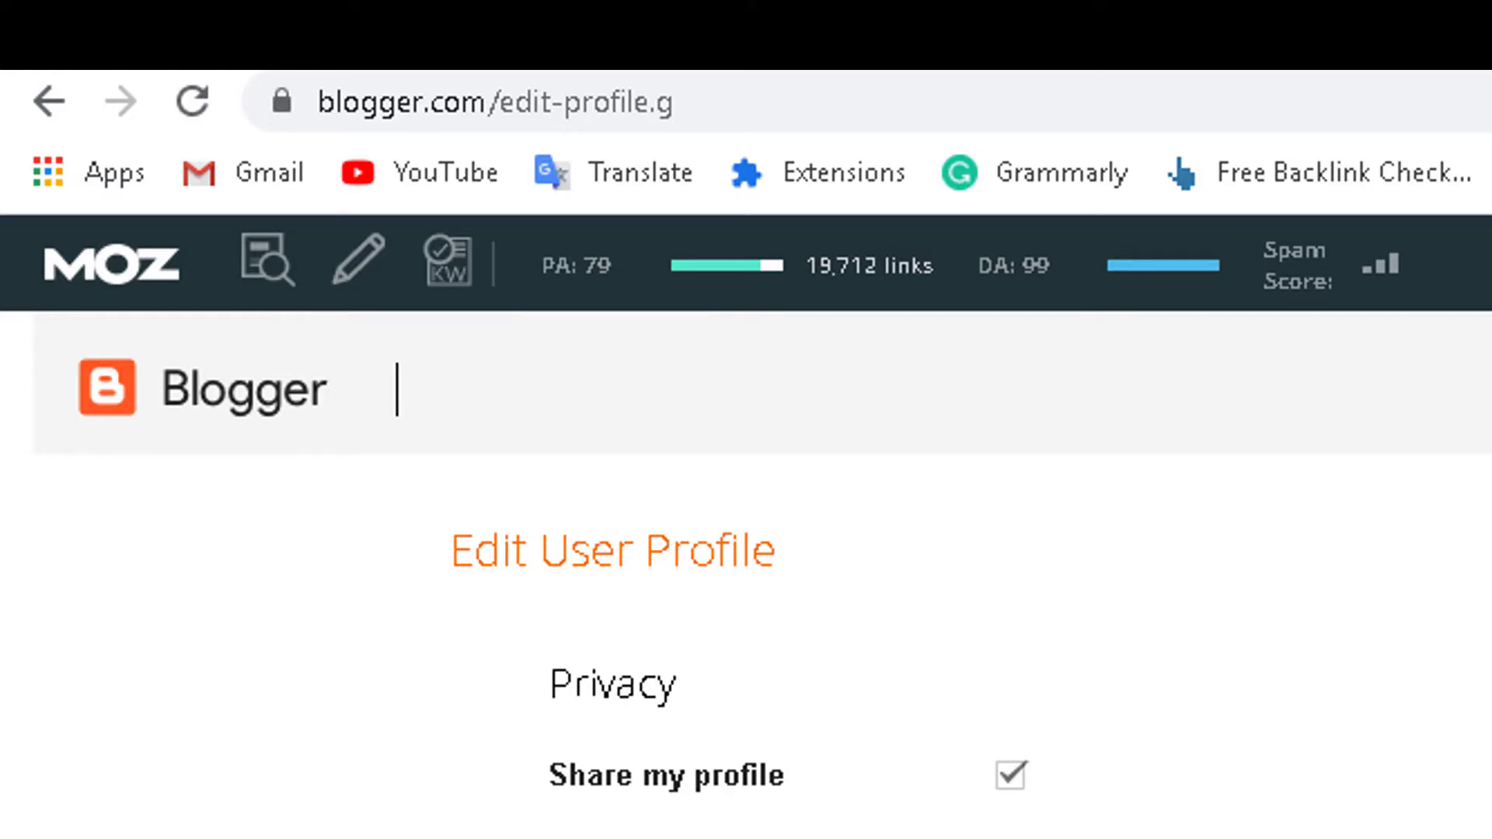
pyautogui.scroll(-10, 1182, 616)
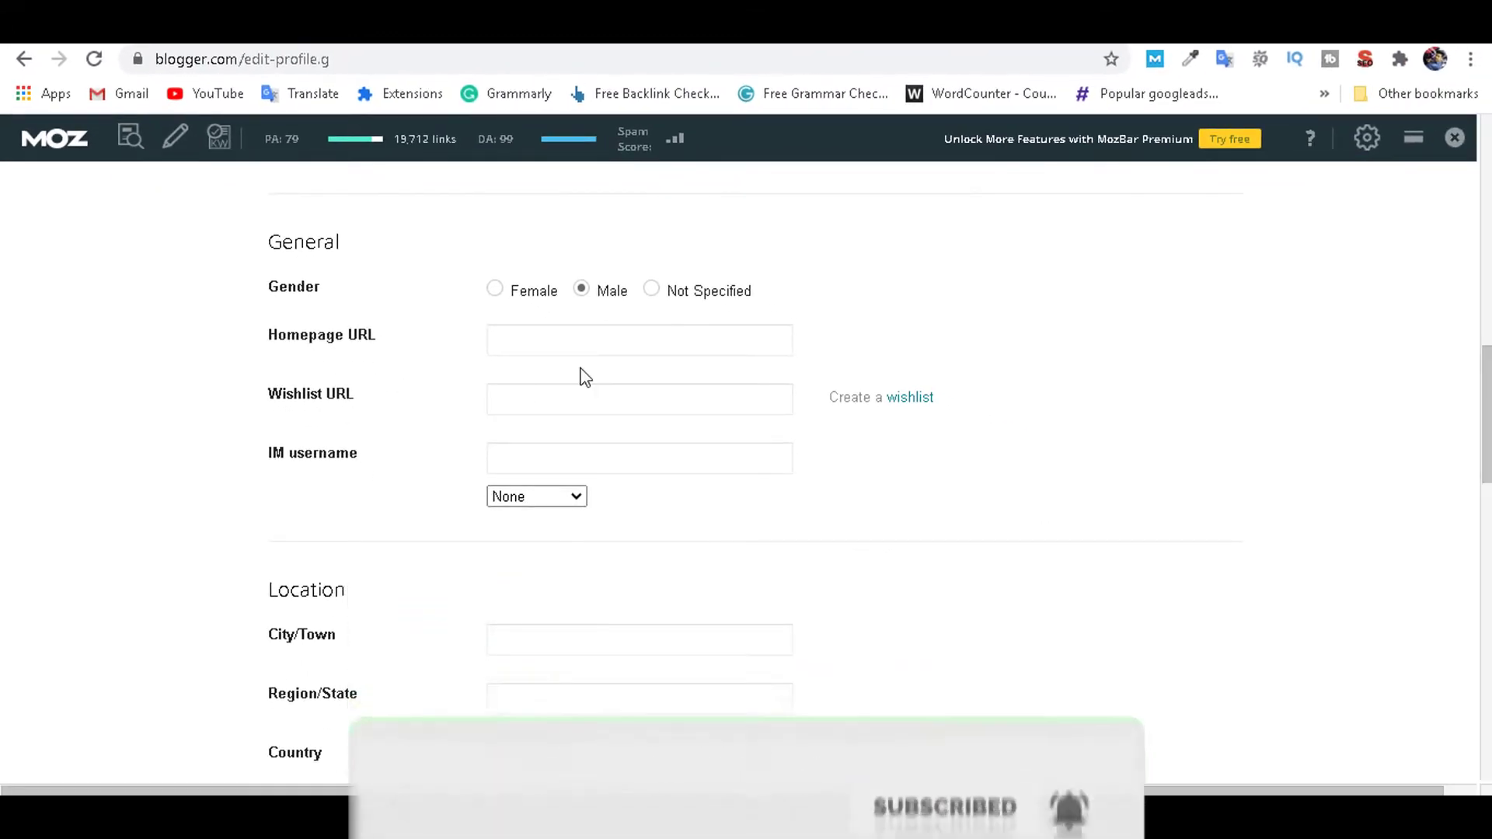
pyautogui.click(567, 345)
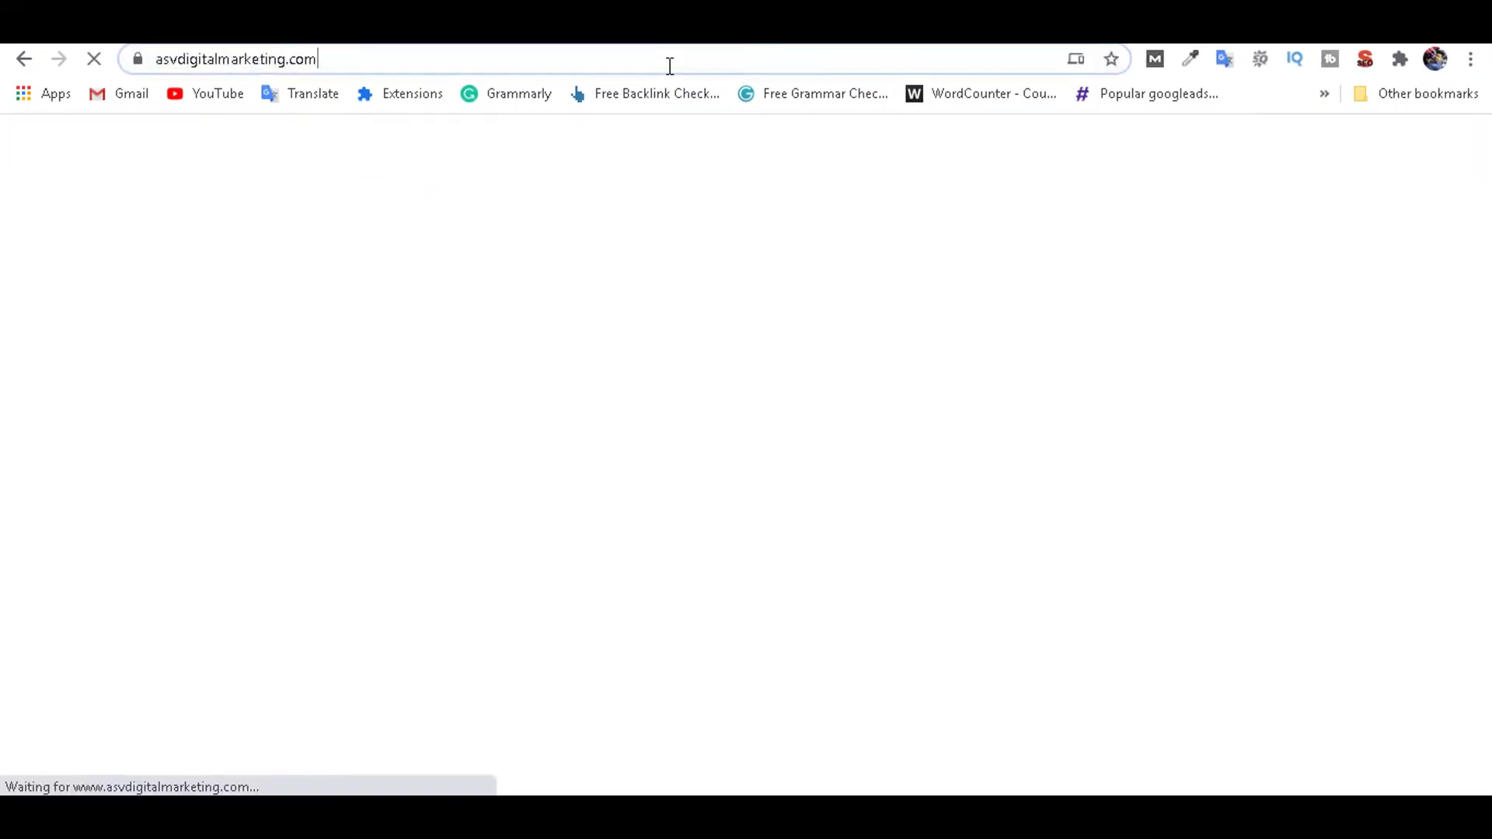
pyautogui.click(667, 62)
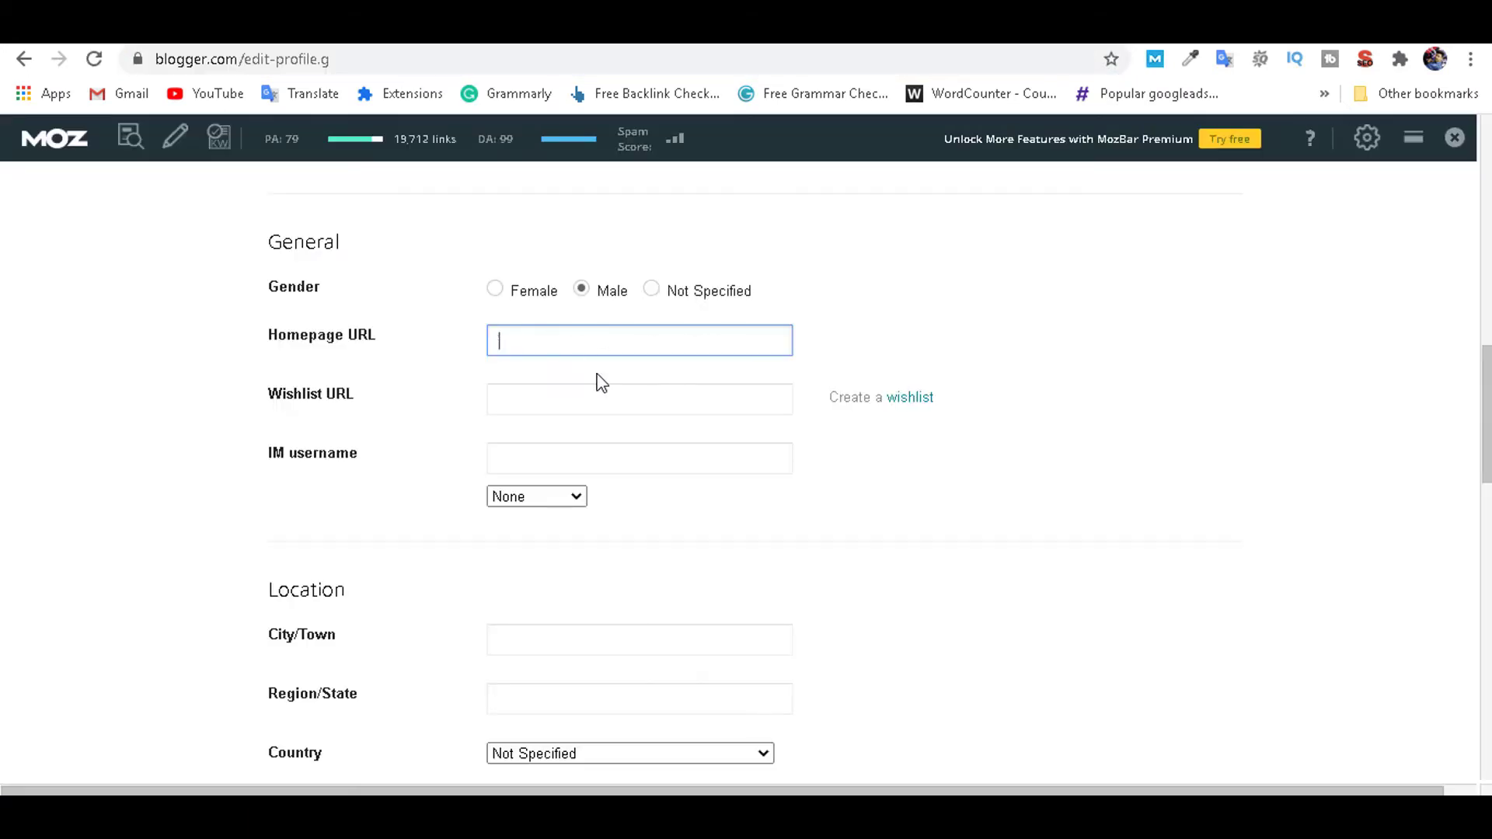
pyautogui.write('https://www.asvdigitalmarketing.com/')
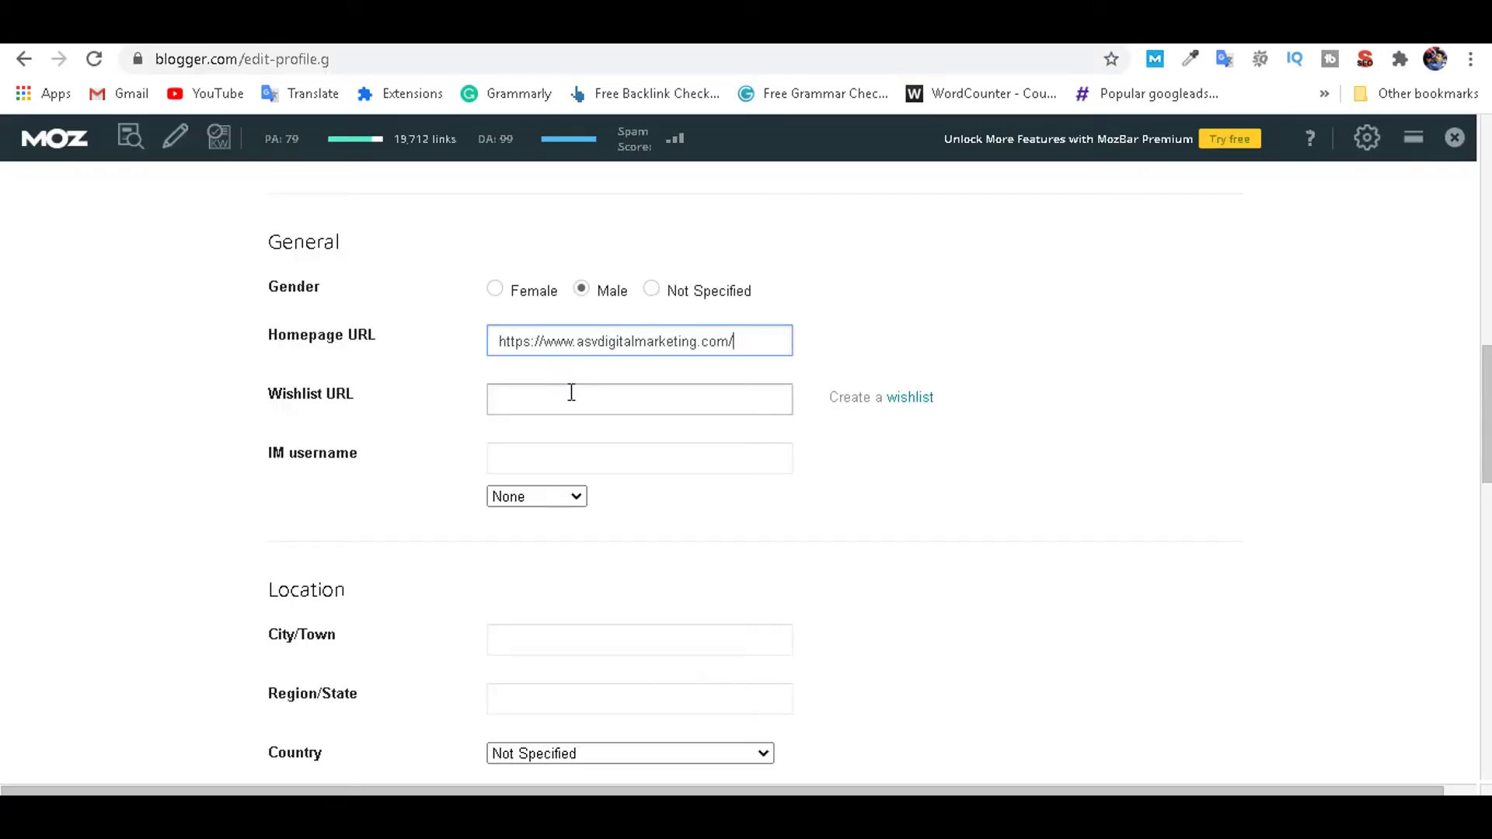
pyautogui.click(571, 398)
pyautogui.write('https://www.asvdigitalmarketing.com/')
pyautogui.scroll(-1, 661, 489)
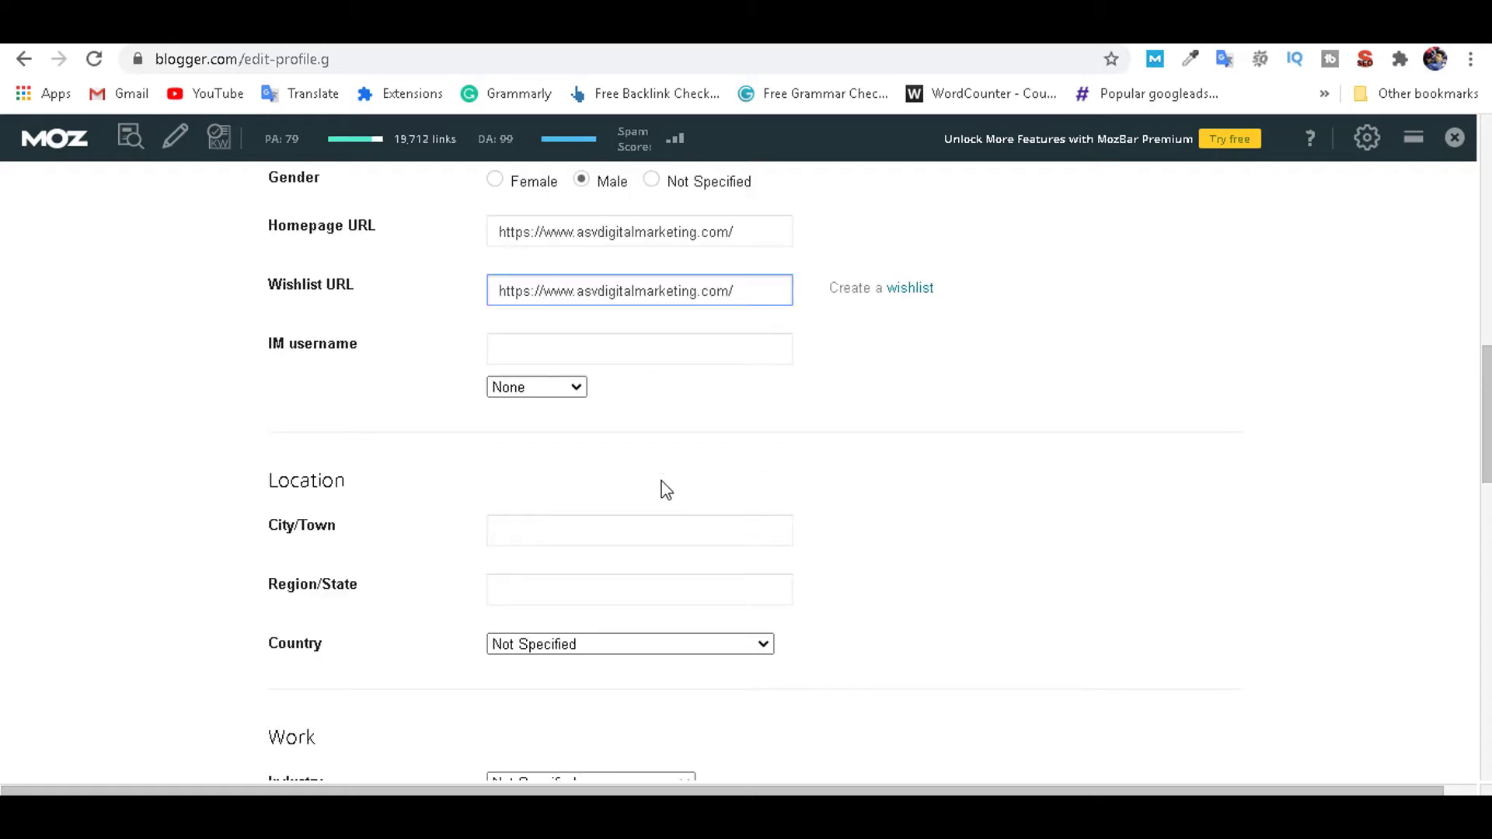
pyautogui.scroll(1, 661, 489)
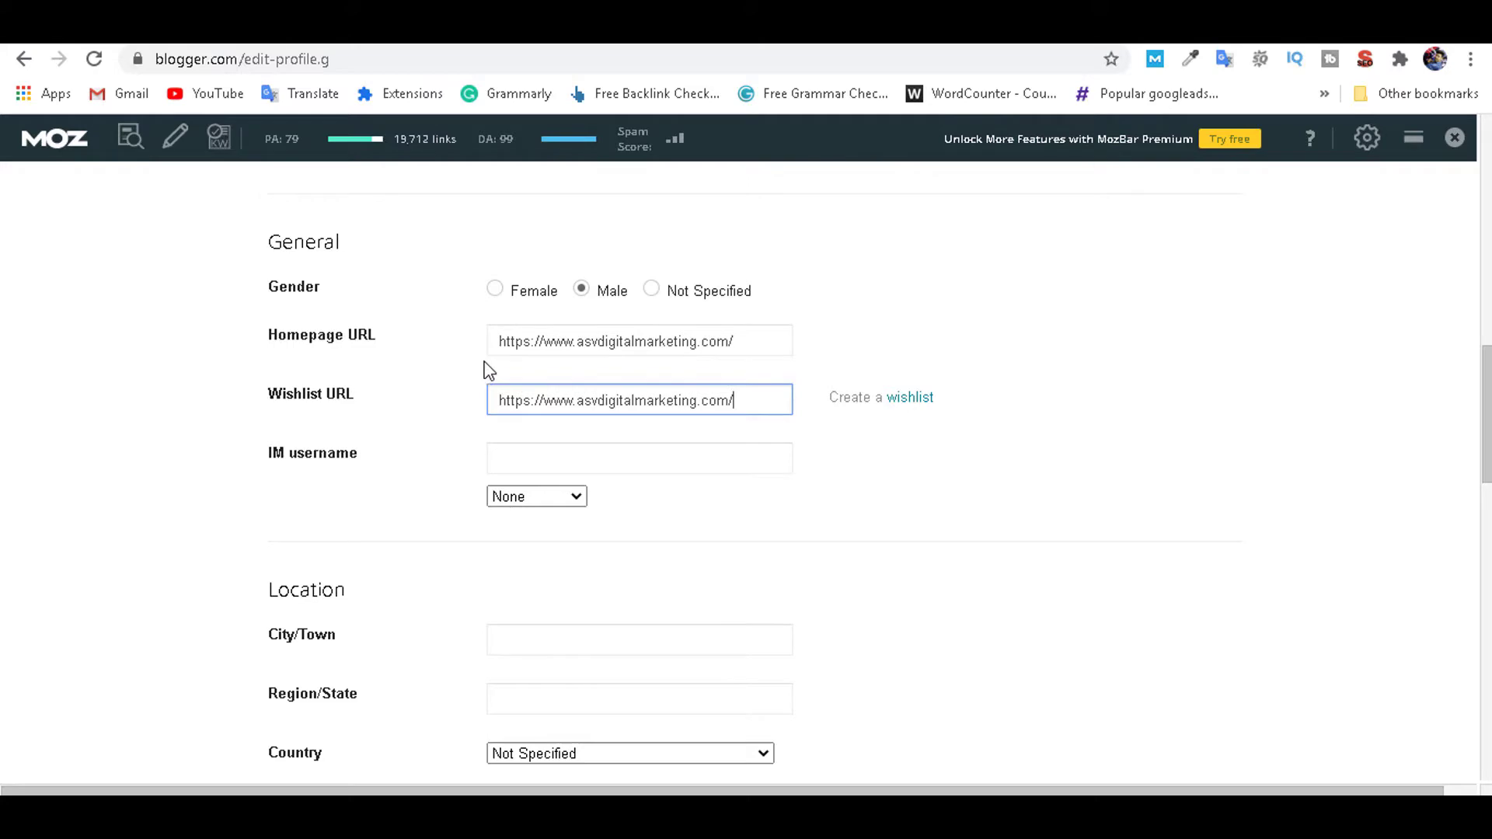
pyautogui.scroll(-3, 571, 457)
pyautogui.hotkey('alt', 'Tab')
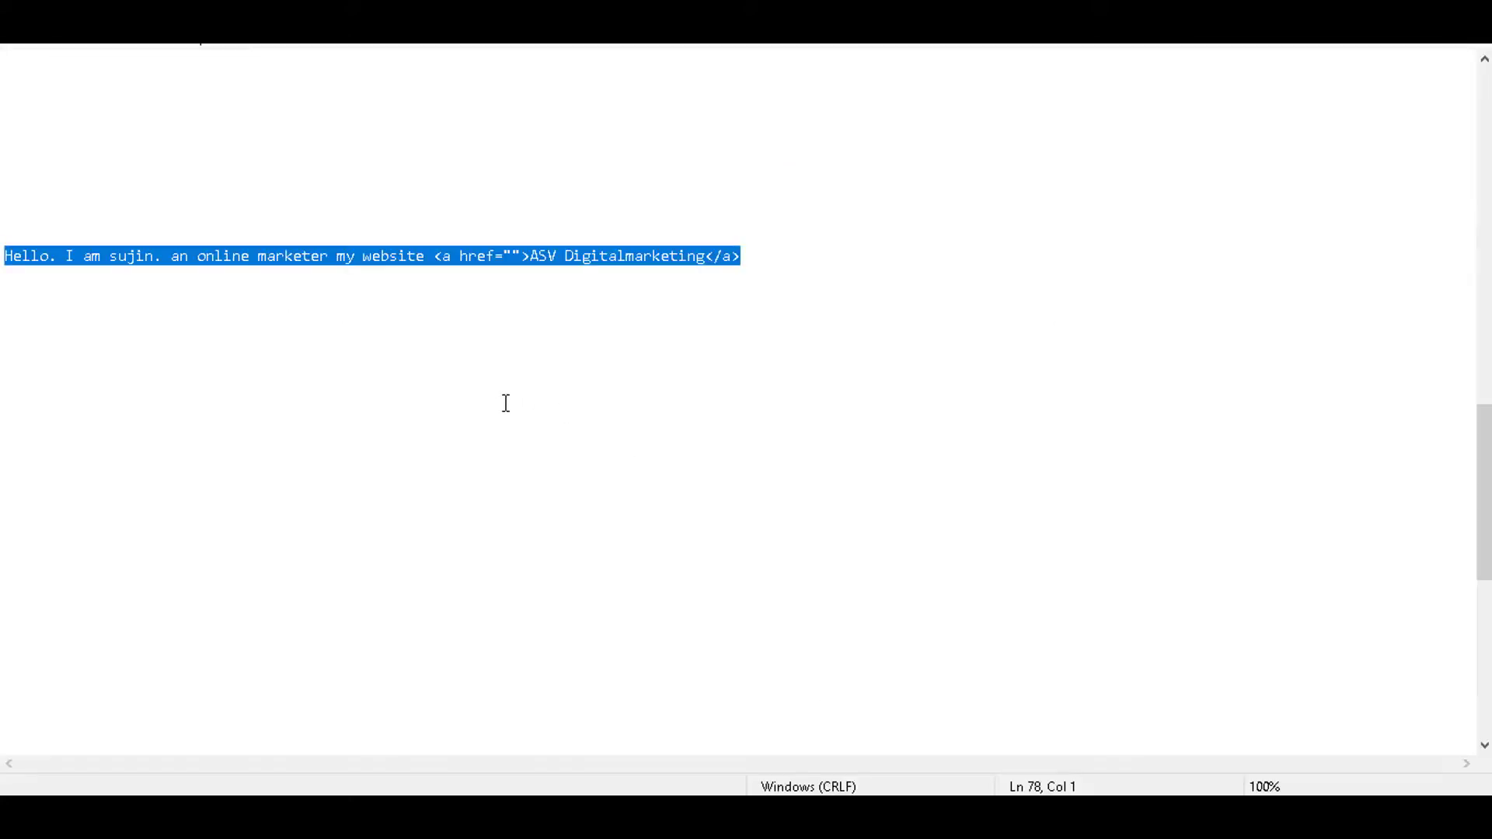
pyautogui.click(620, 373)
pyautogui.write('Hello. I am sujin. an online marketer my website <a href="">ASV Digitalmarketing</a>')
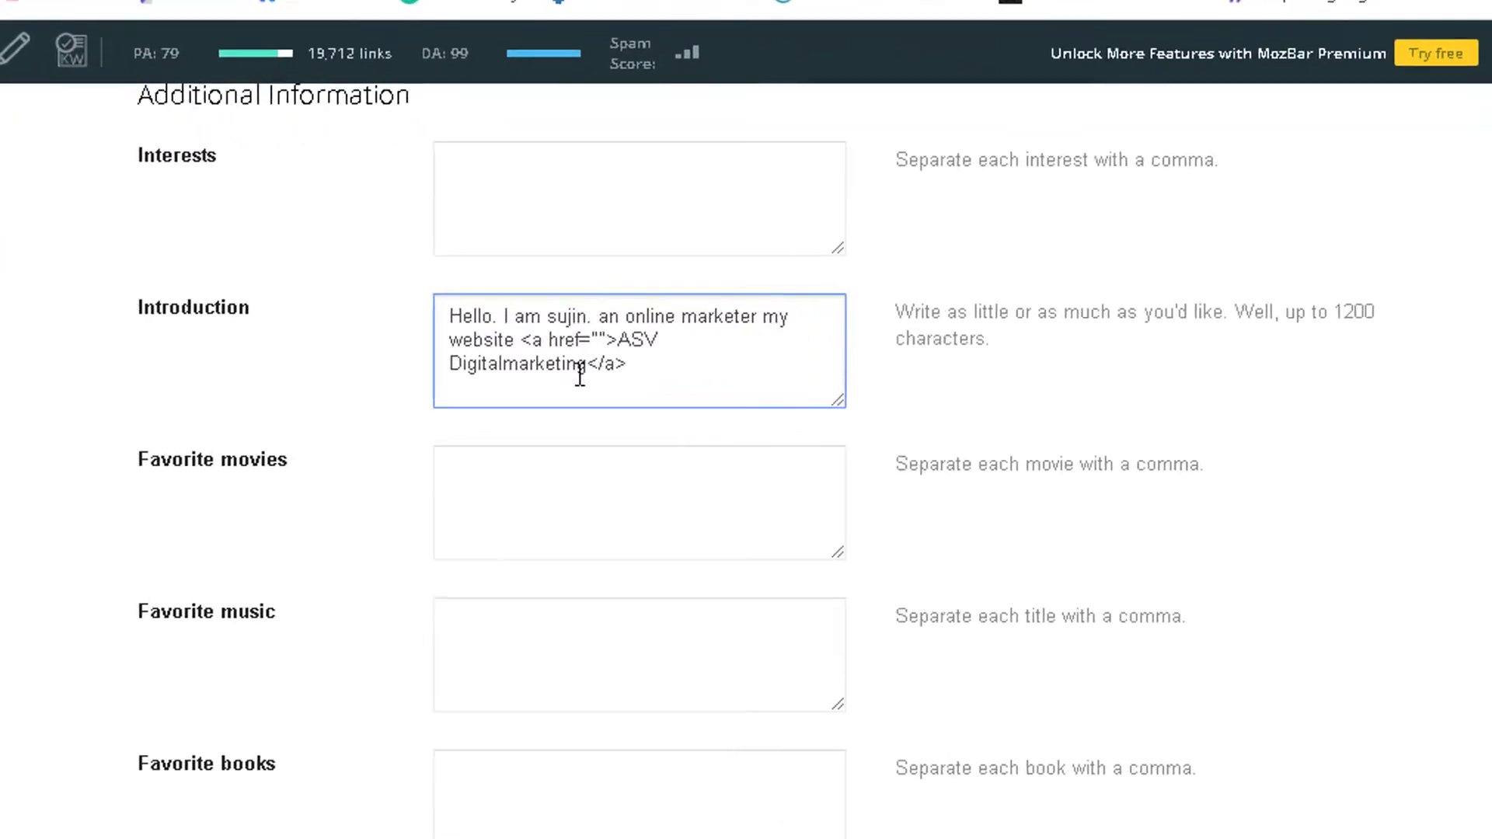
pyautogui.click(471, 322)
pyautogui.press('Return')
pyautogui.press('Return')
pyautogui.press('Return')
pyautogui.press('Return')
pyautogui.click(476, 403)
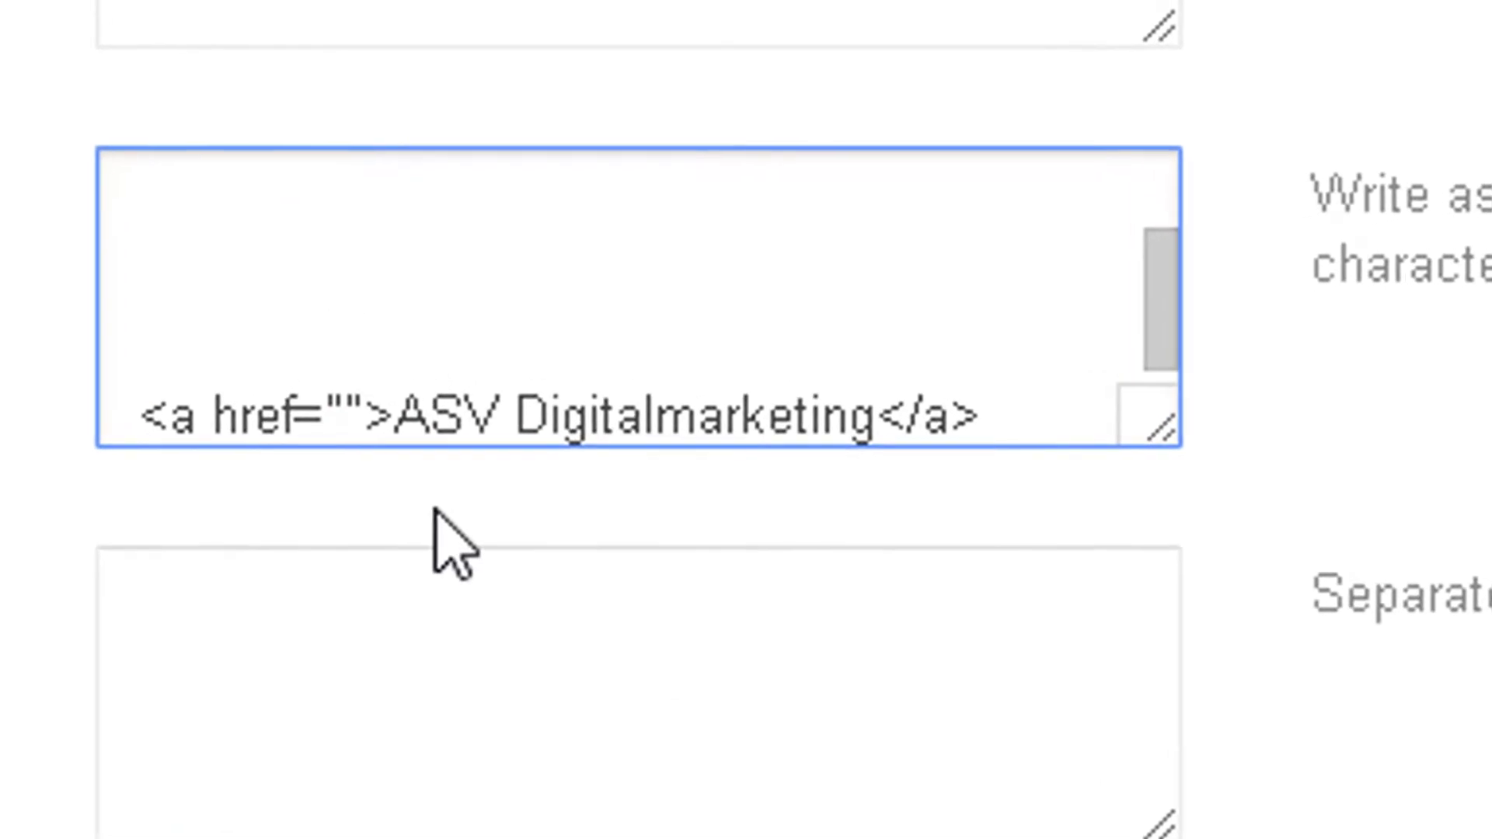
pyautogui.write('https://www.asvdigitalmarketing.com/')
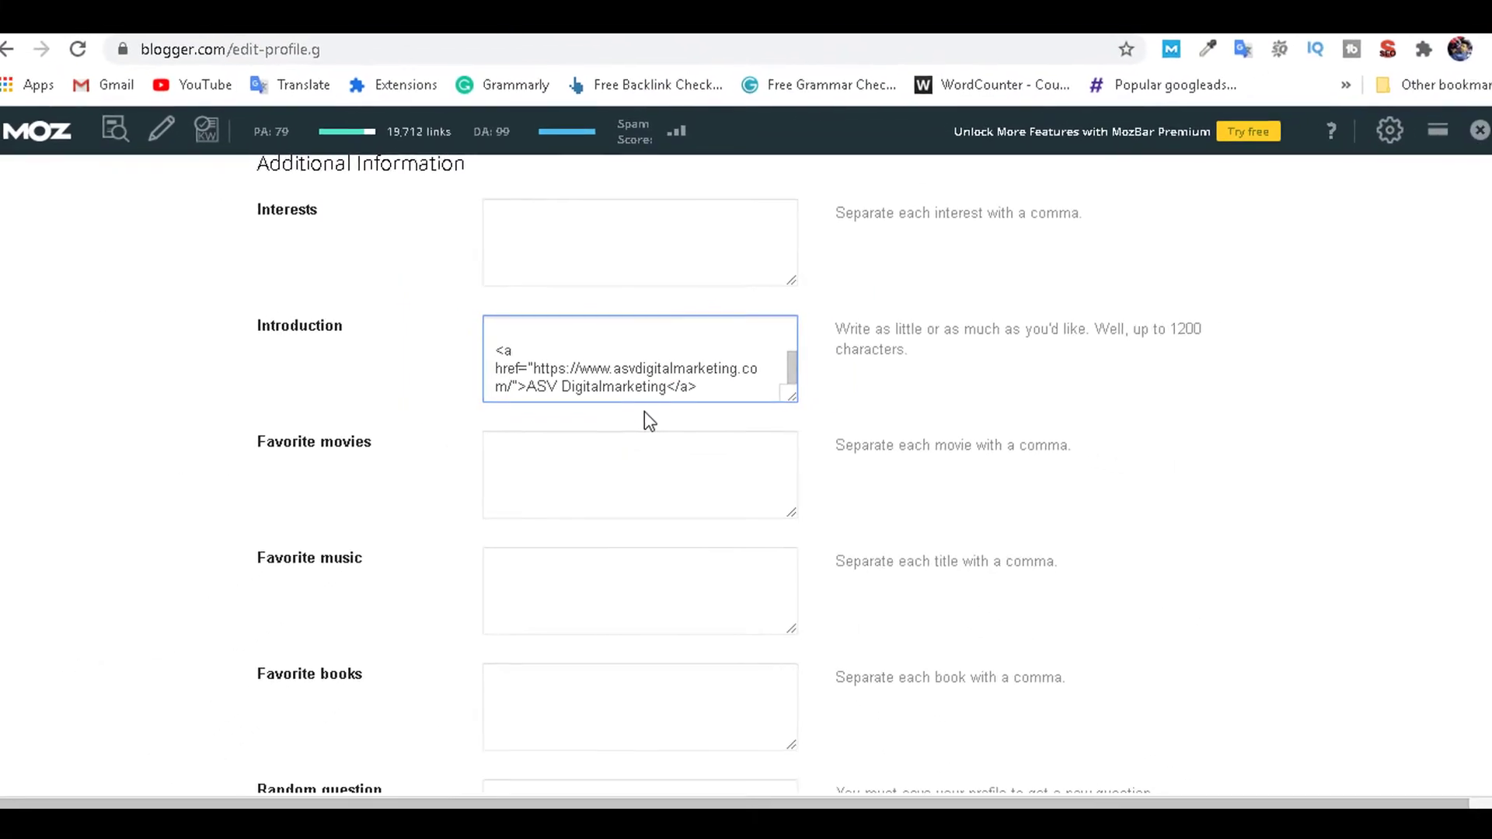
# Step: Save the edited Blogger profile with Save Profile
pyautogui.scroll(-6, 643, 417)
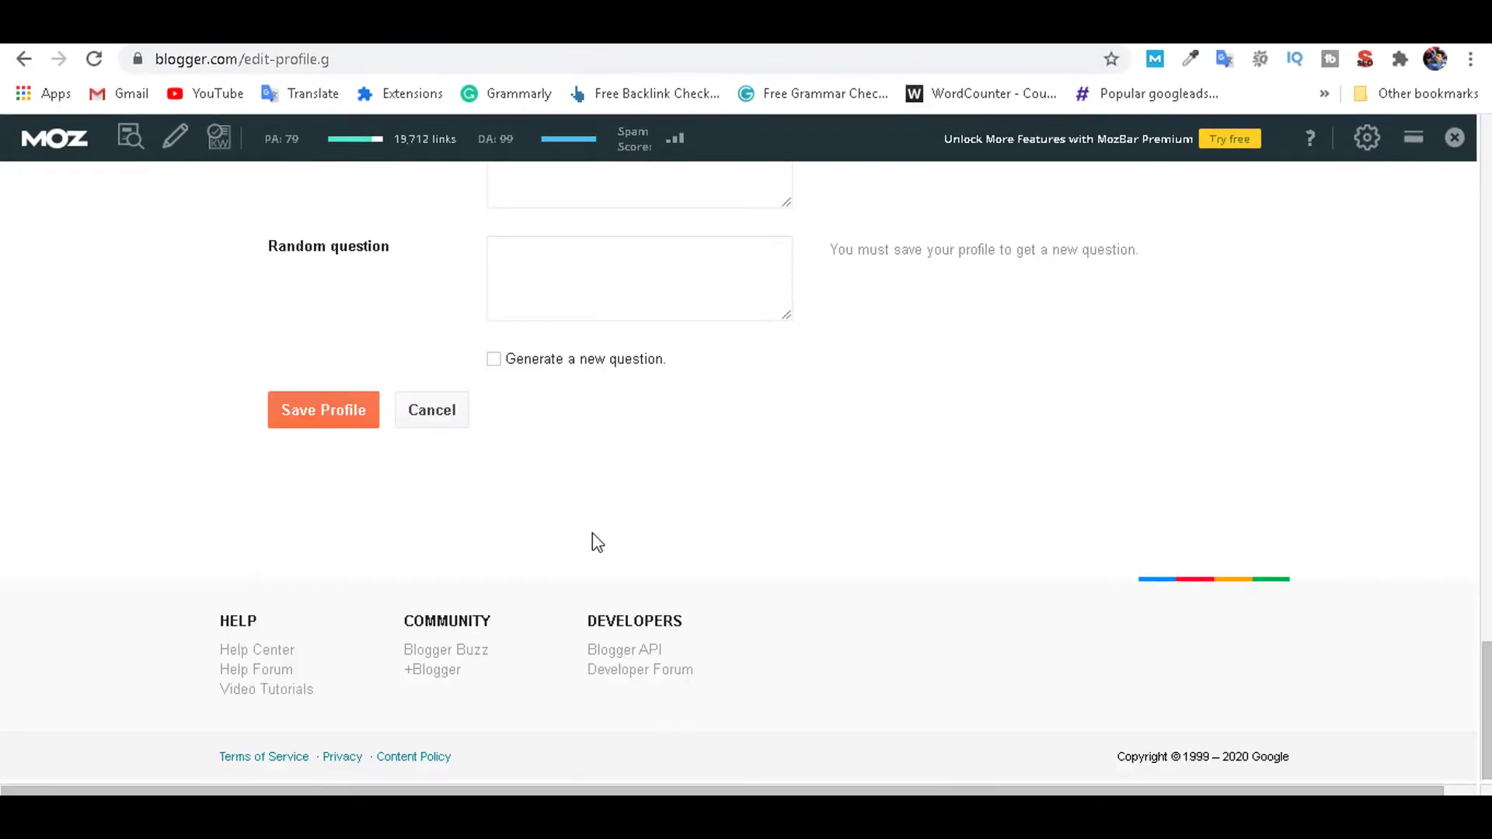
pyautogui.scroll(1, 593, 539)
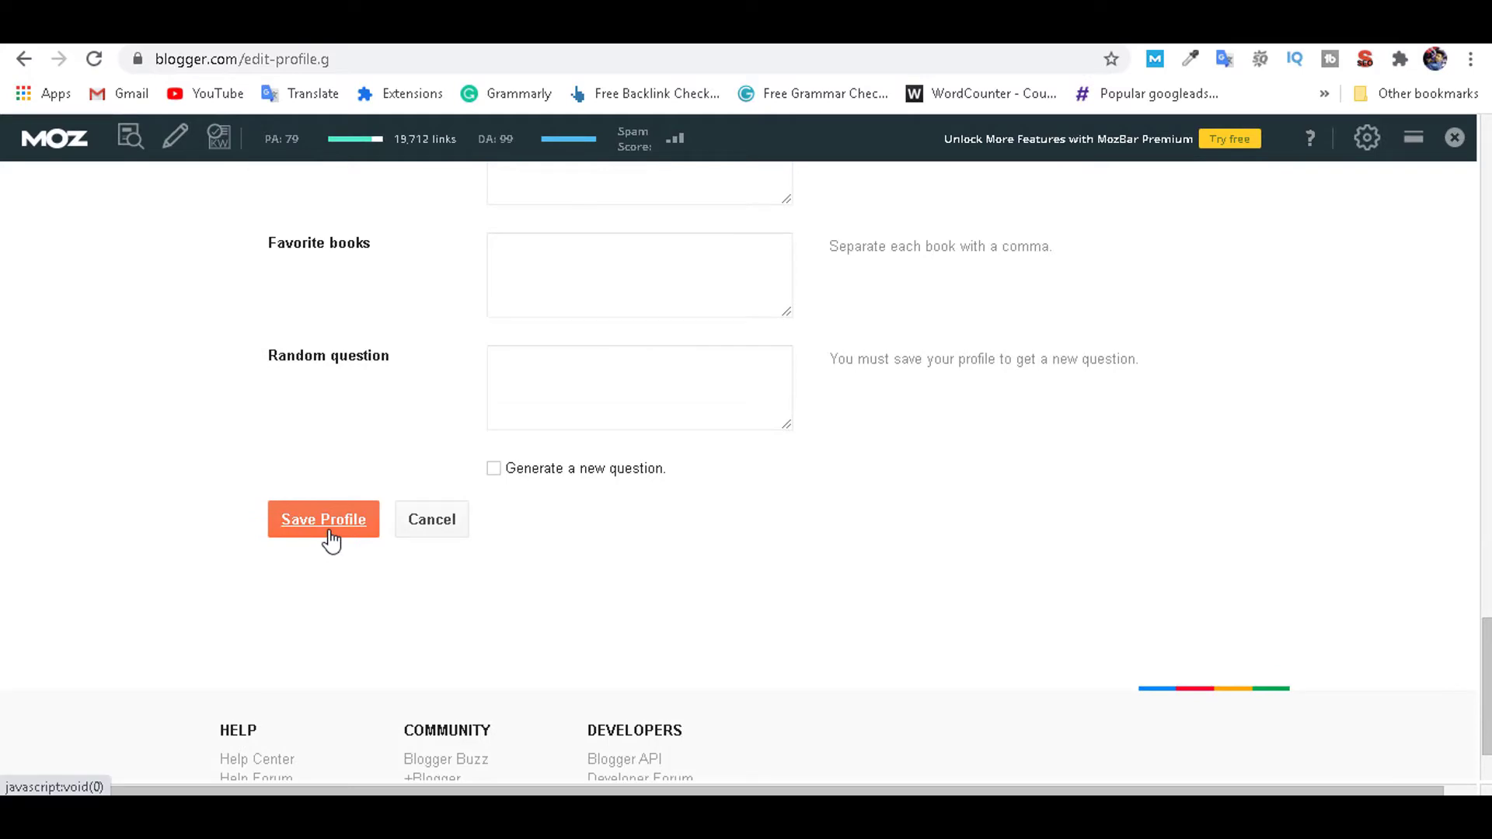
pyautogui.click(329, 536)
pyautogui.scroll(7, 548, 509)
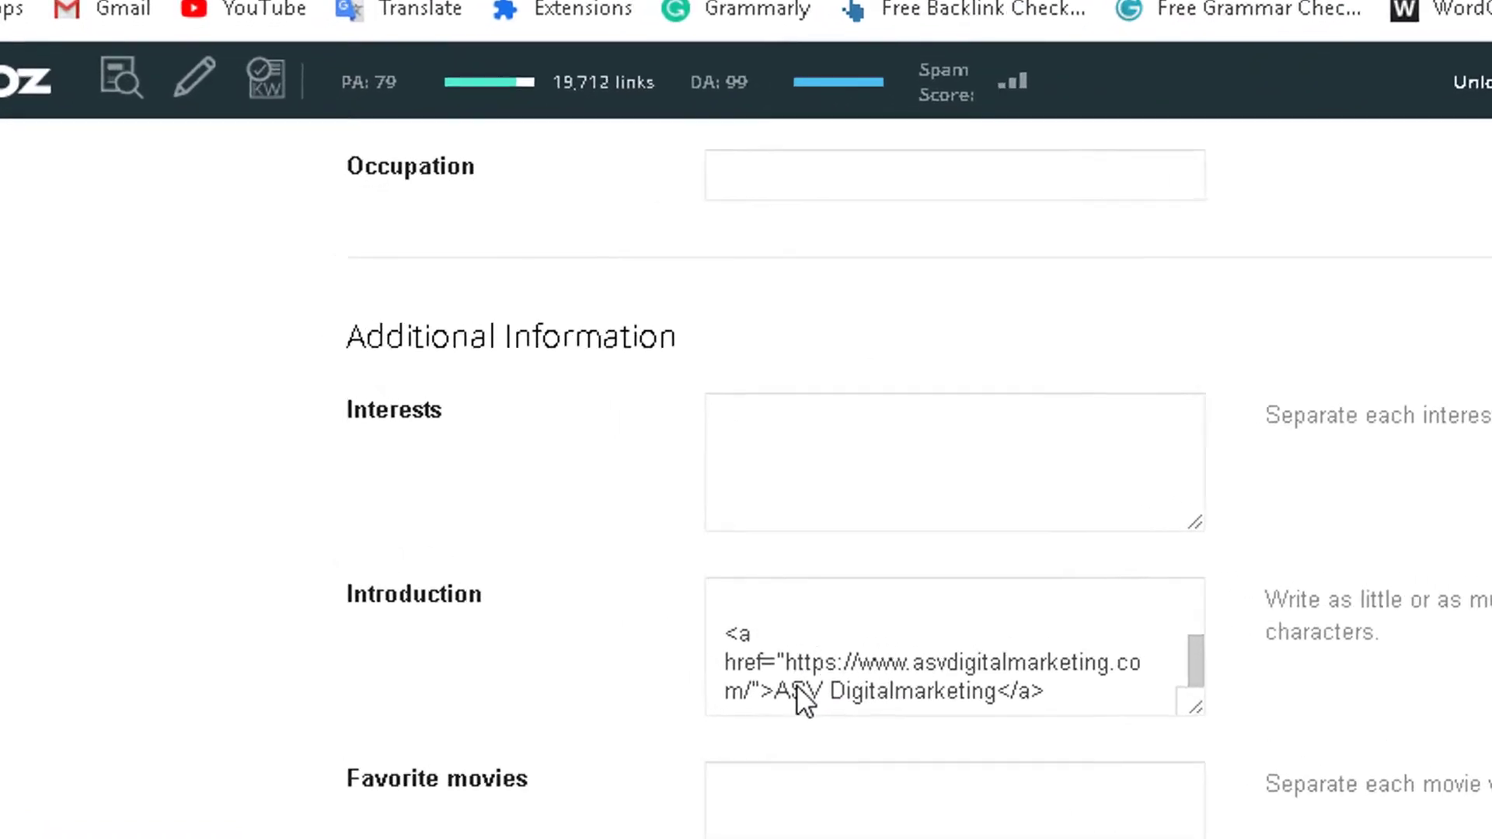
pyautogui.scroll(10, 795, 683)
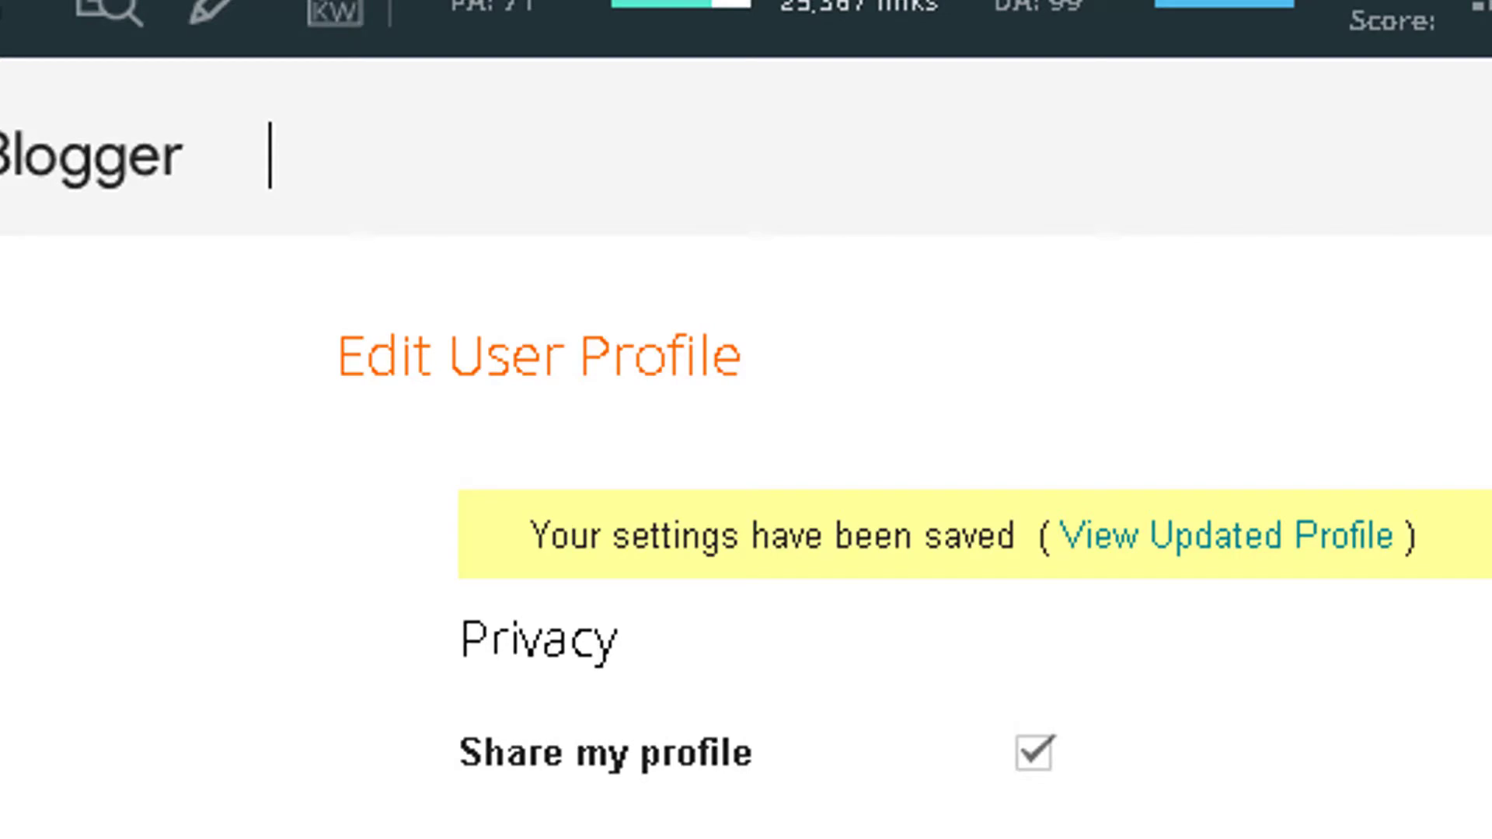
# Step: Open the updated profile in an incognito window and inspect the My Web Page link's href
pyautogui.rightClick(1179, 549)
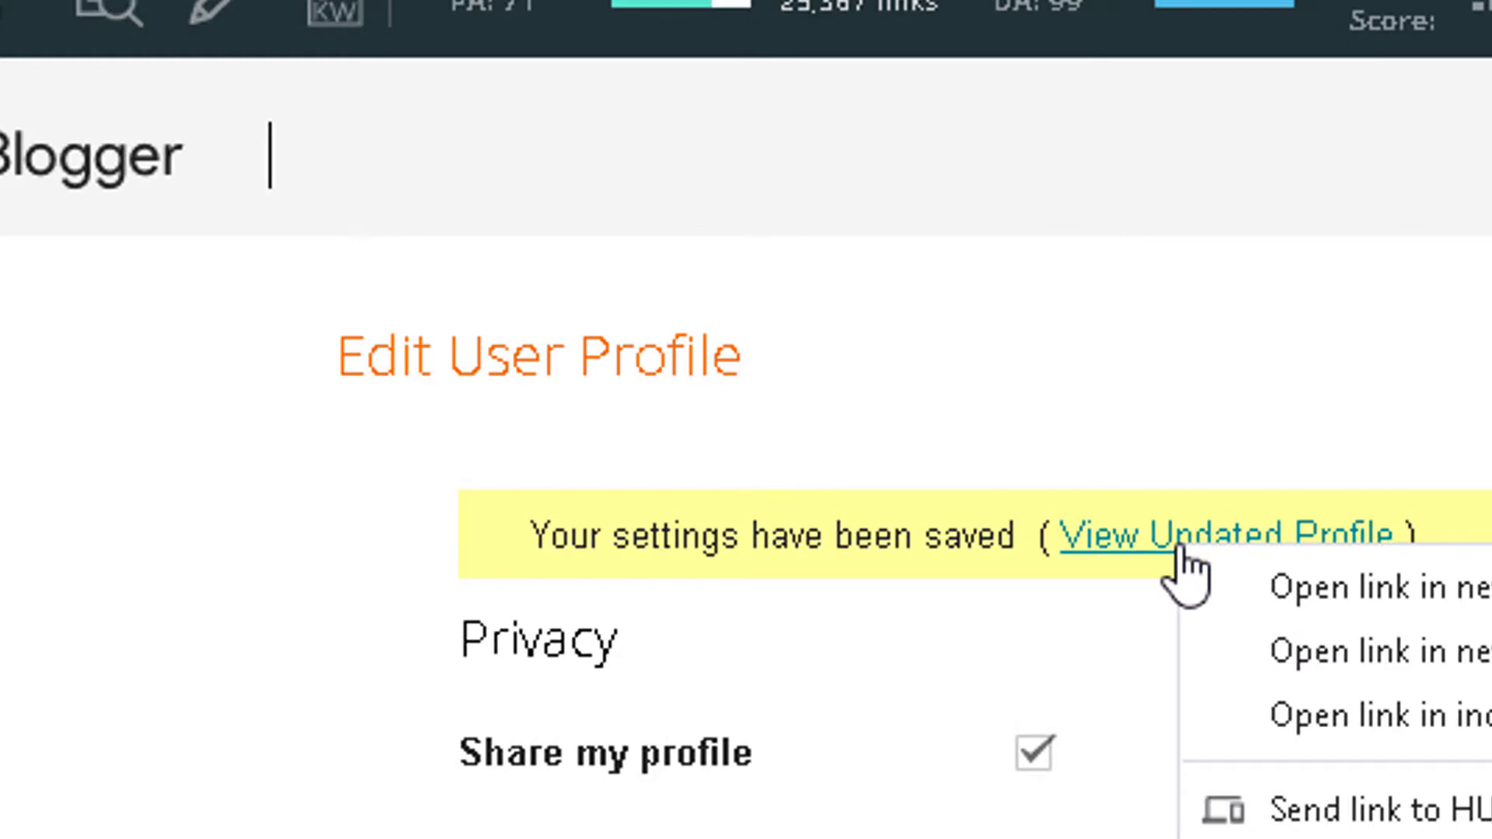
pyautogui.click(1446, 714)
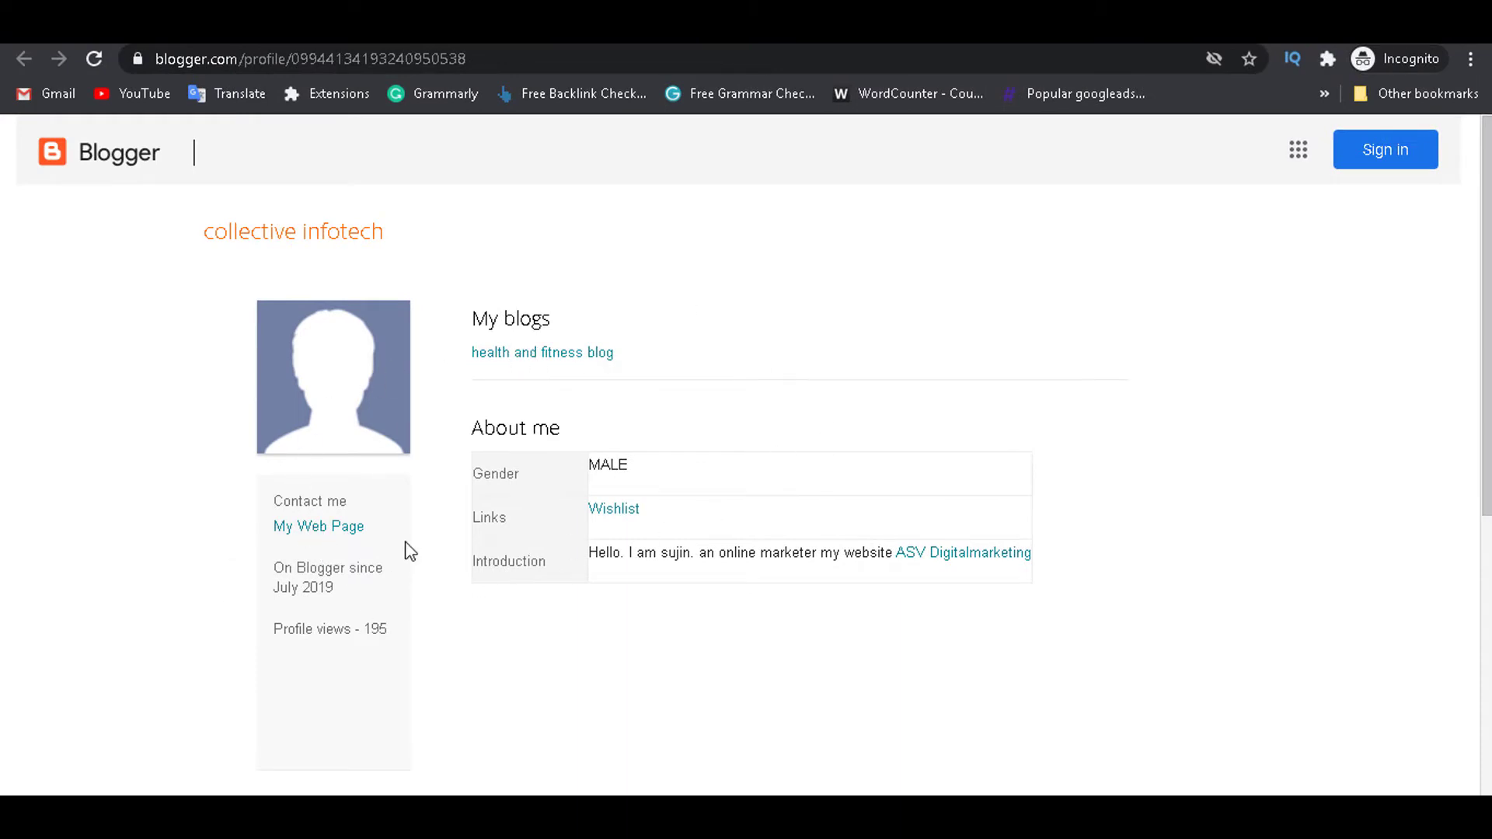
pyautogui.rightClick(324, 535)
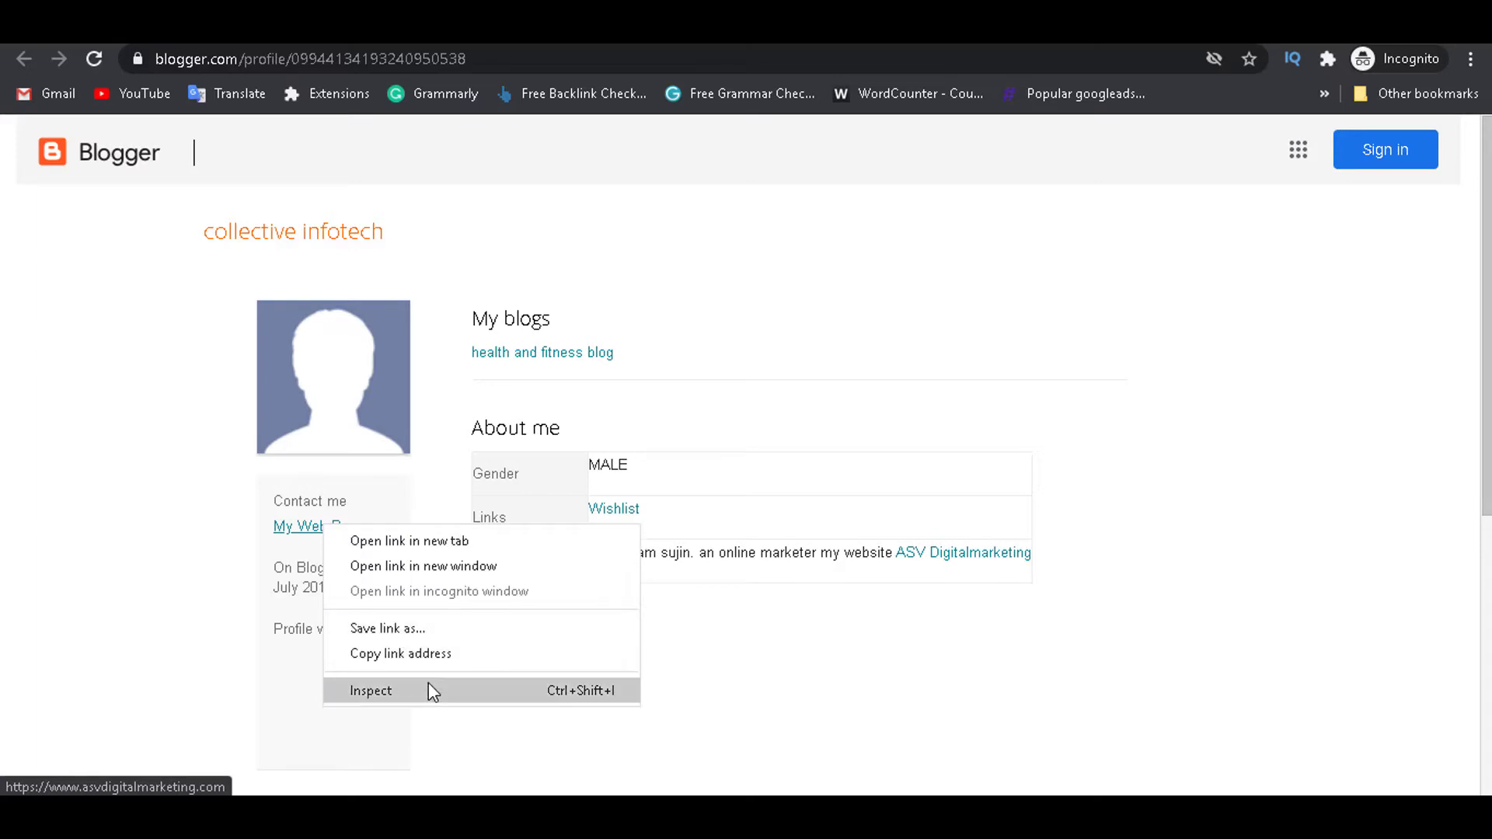
pyautogui.click(1110, 470)
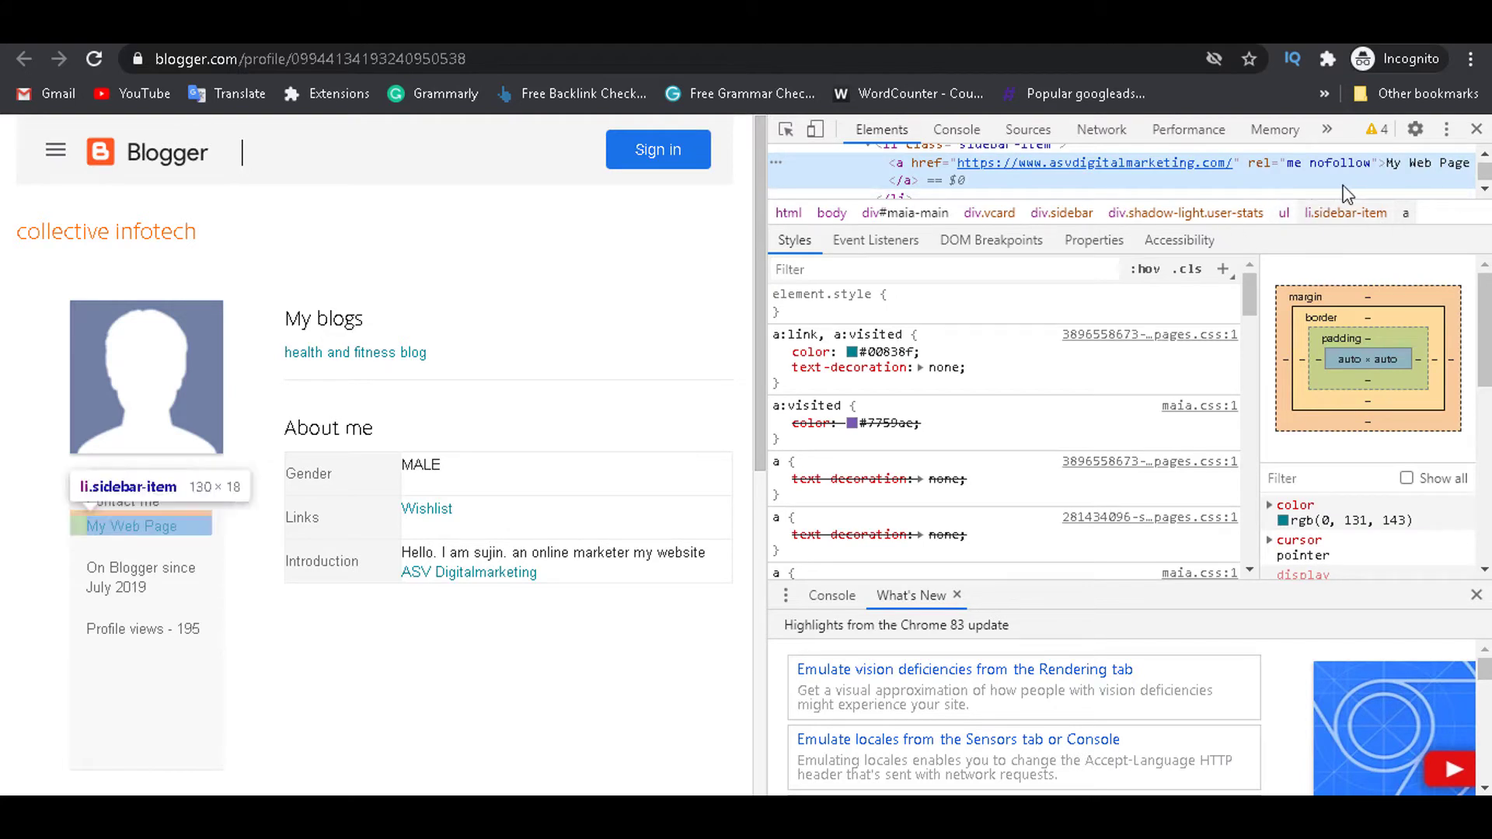
pyautogui.click(1476, 130)
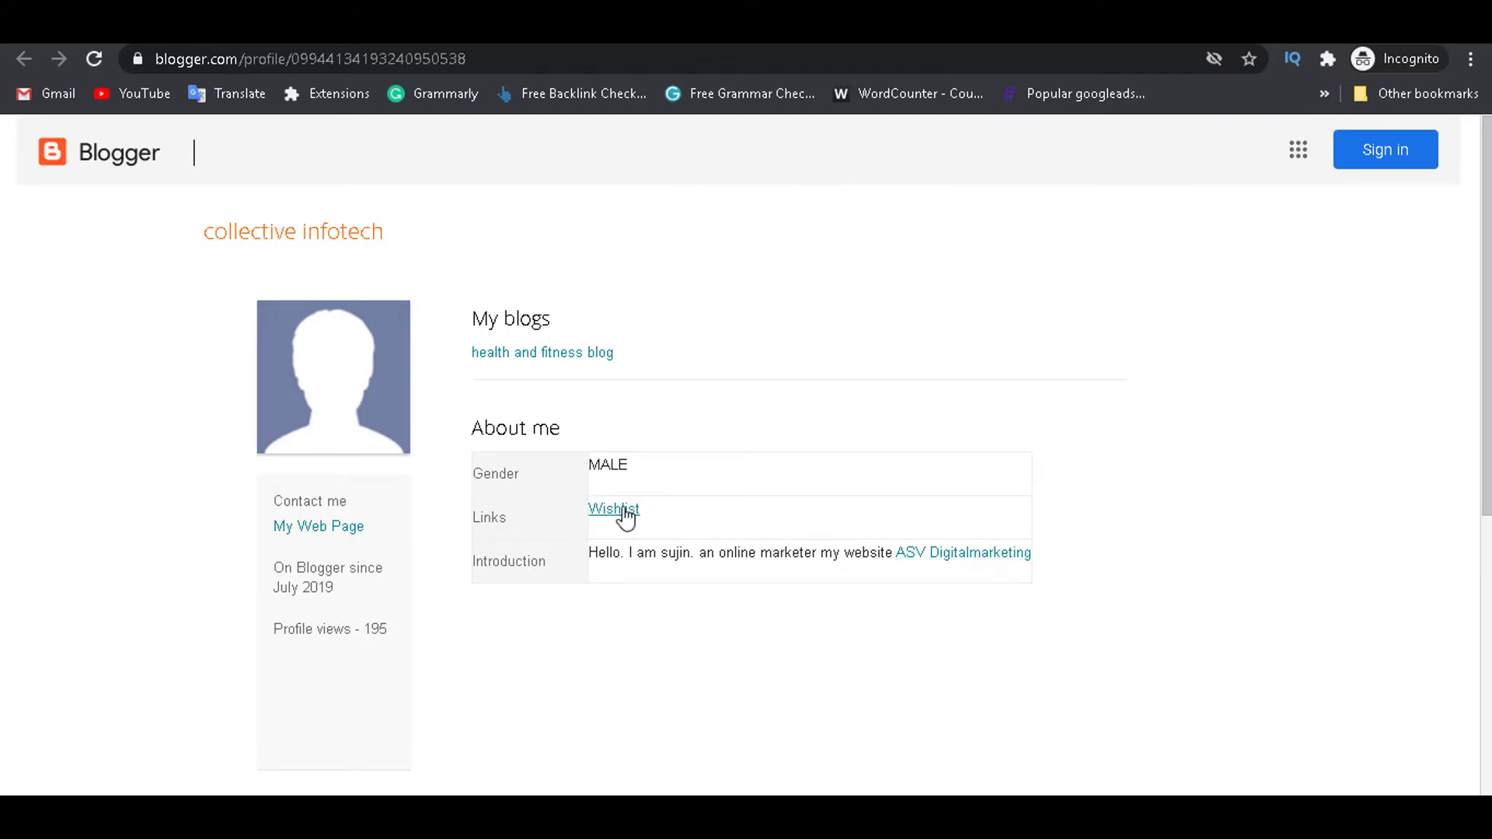
# Step: Inspect the Wishlist link's href in DevTools, then close the panel
pyautogui.rightClick(624, 516)
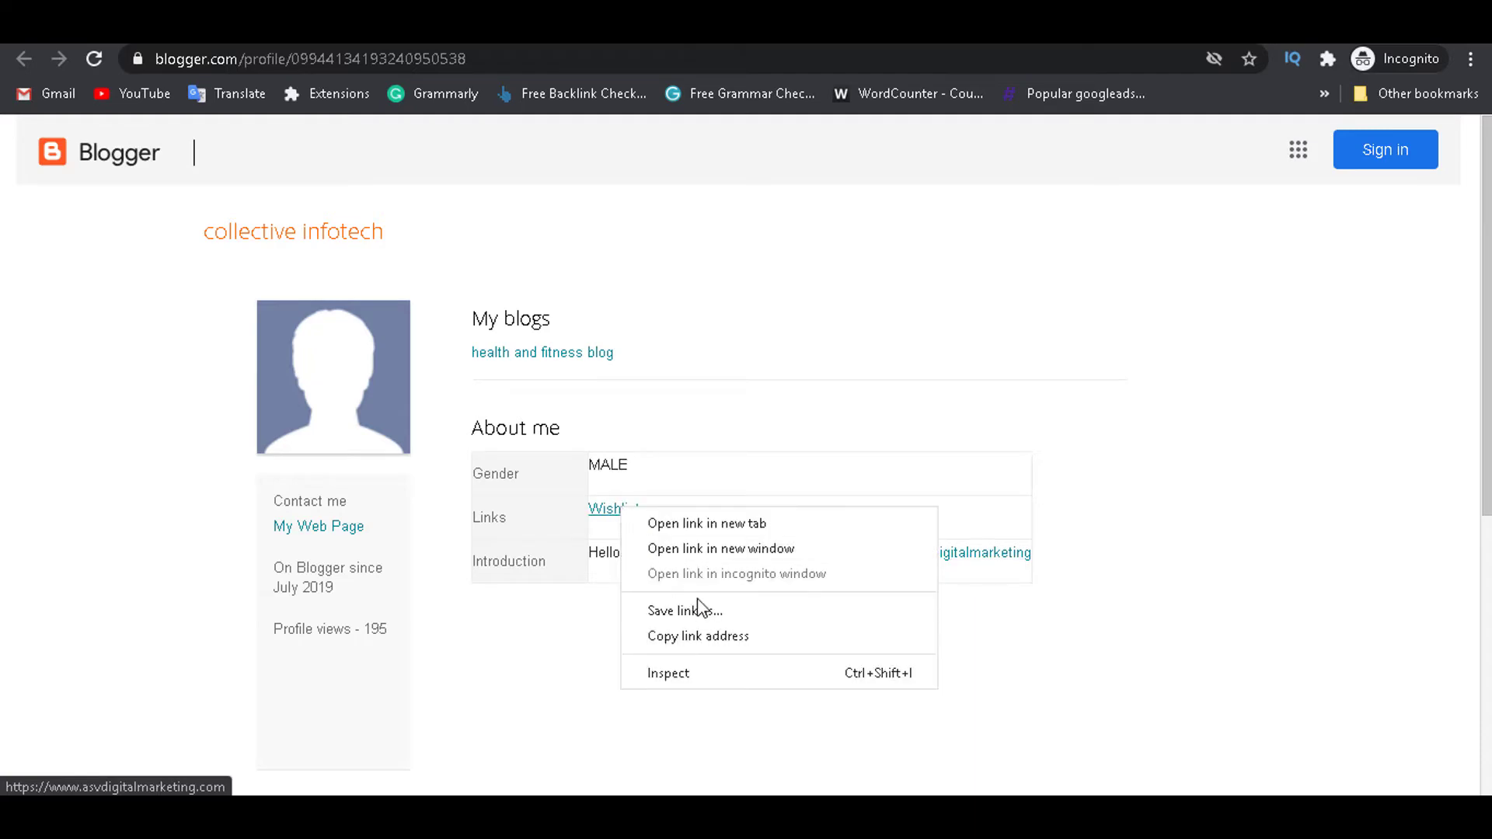
pyautogui.click(725, 673)
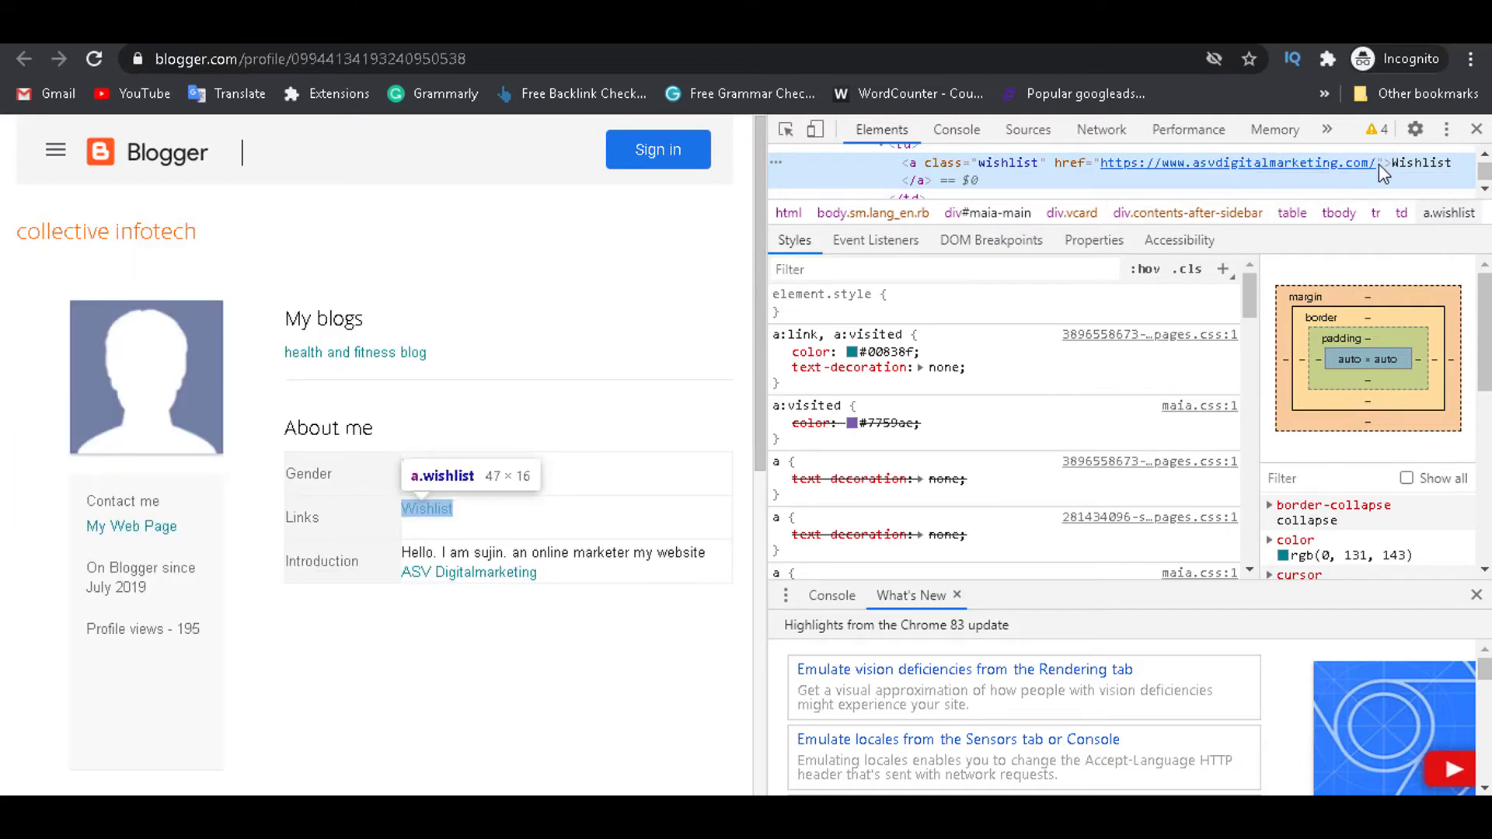
pyautogui.click(1477, 130)
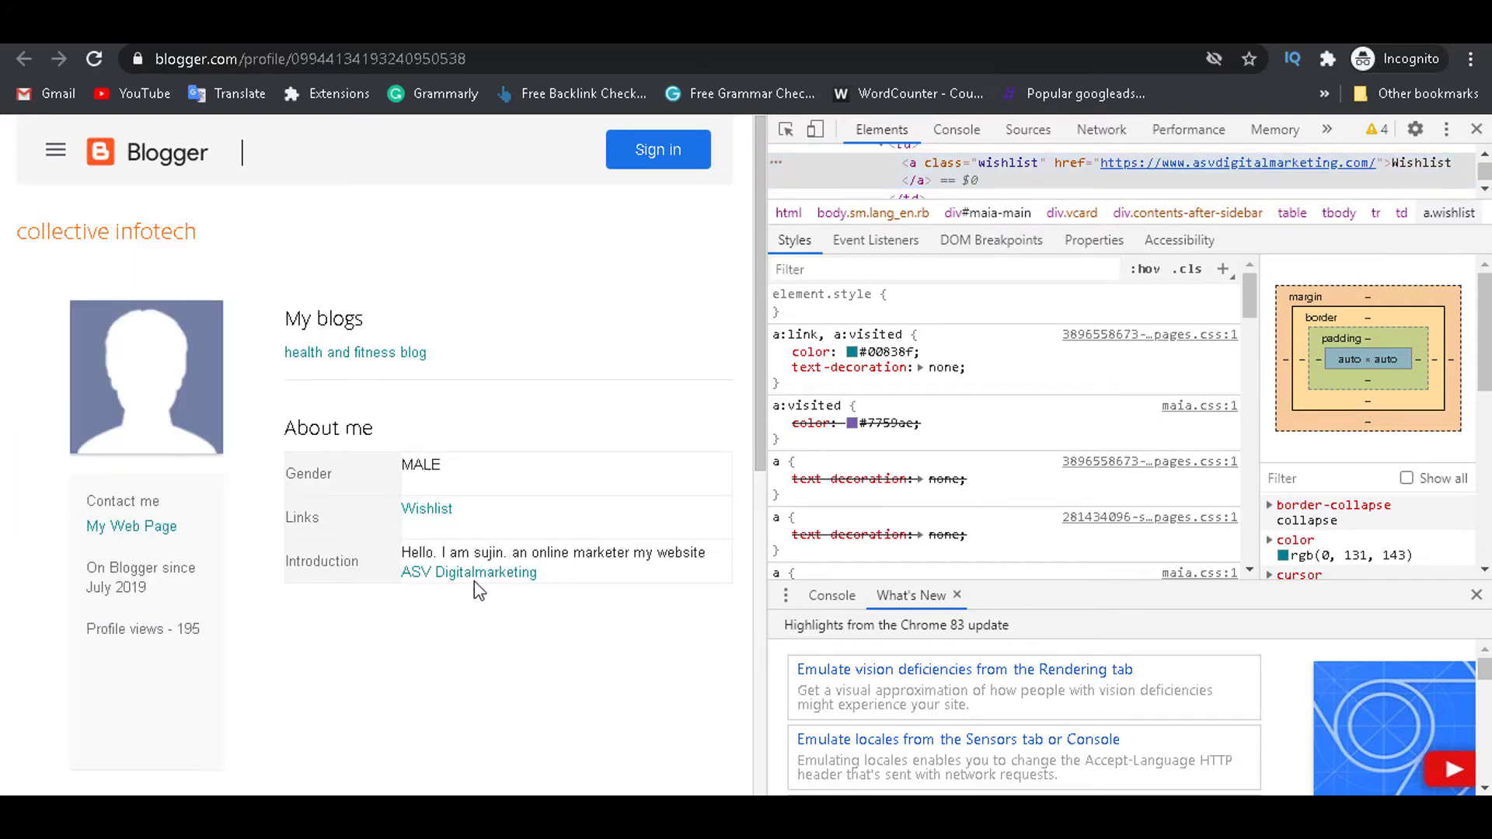
# Step: Inspect the ASV Digitalmarketing link's href pointing to asvdigitalmarketing.com, then close DevTools
pyautogui.rightClick(960, 555)
pyautogui.click(1072, 716)
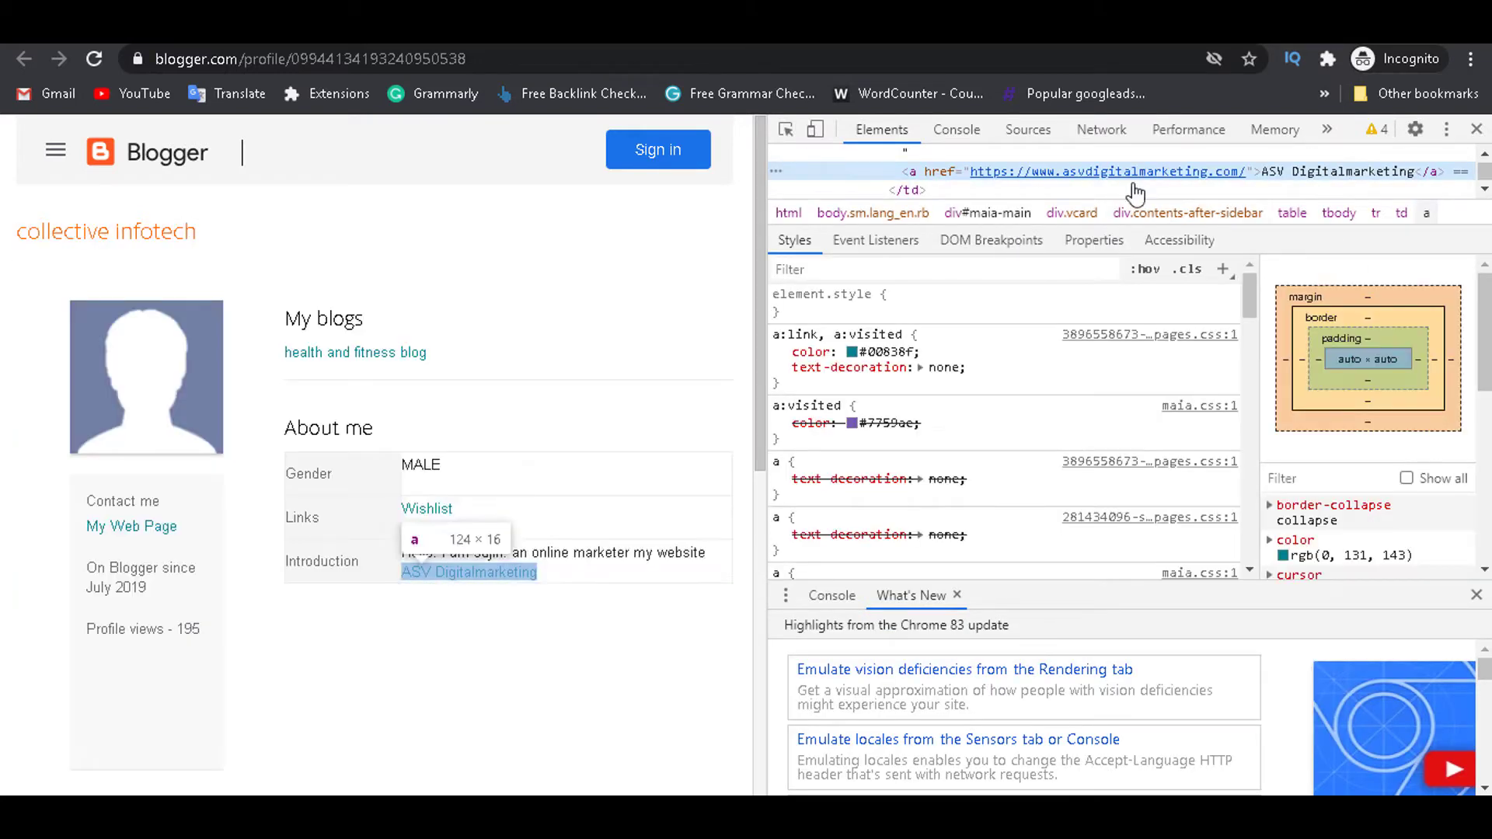
pyautogui.click(1477, 130)
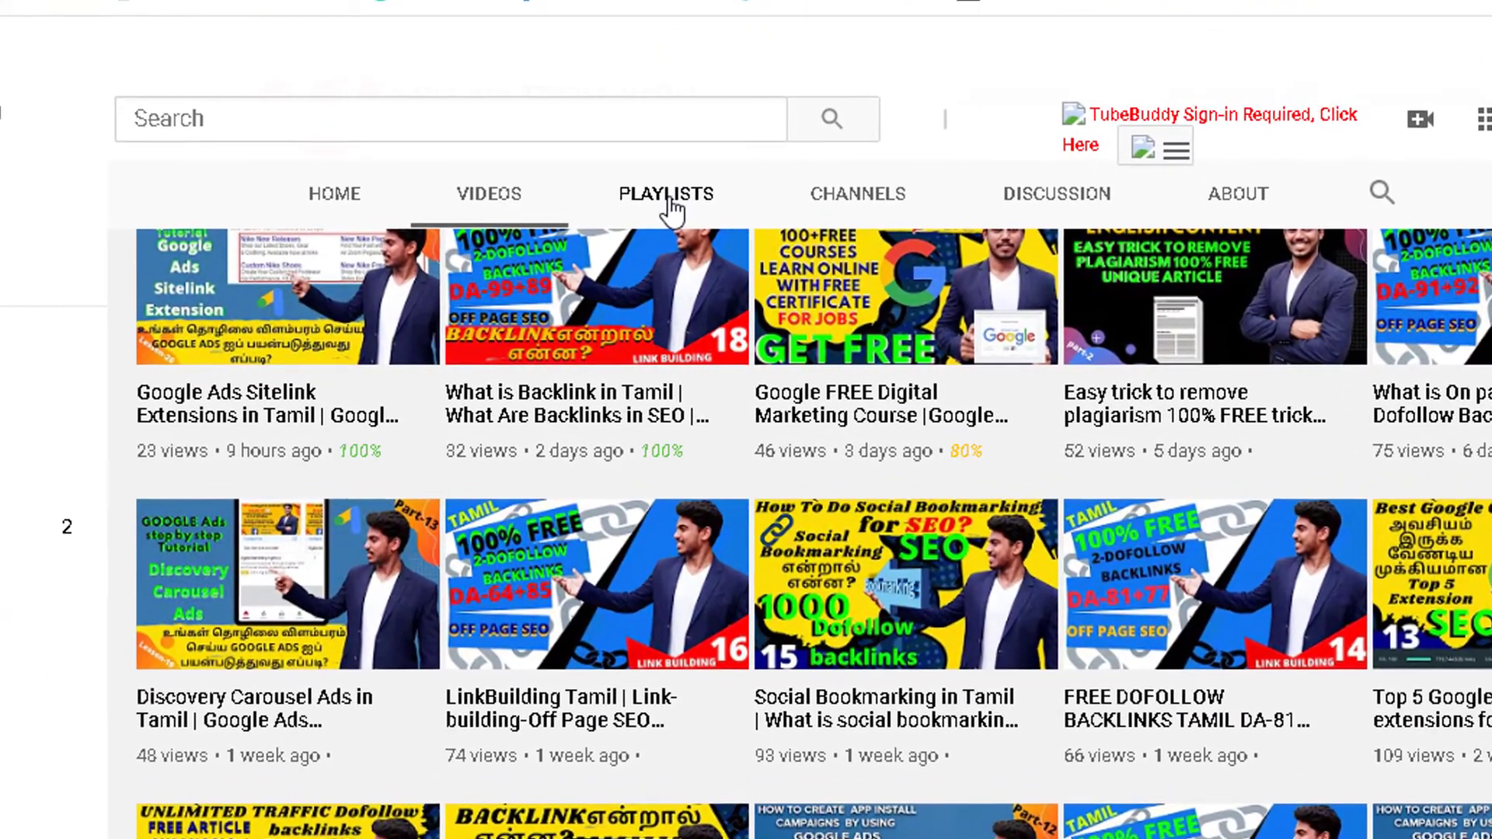
# Step: Open the SEO Backlink In Tamil playlist from the channel's Playlists and scroll through its videos
pyautogui.click(667, 196)
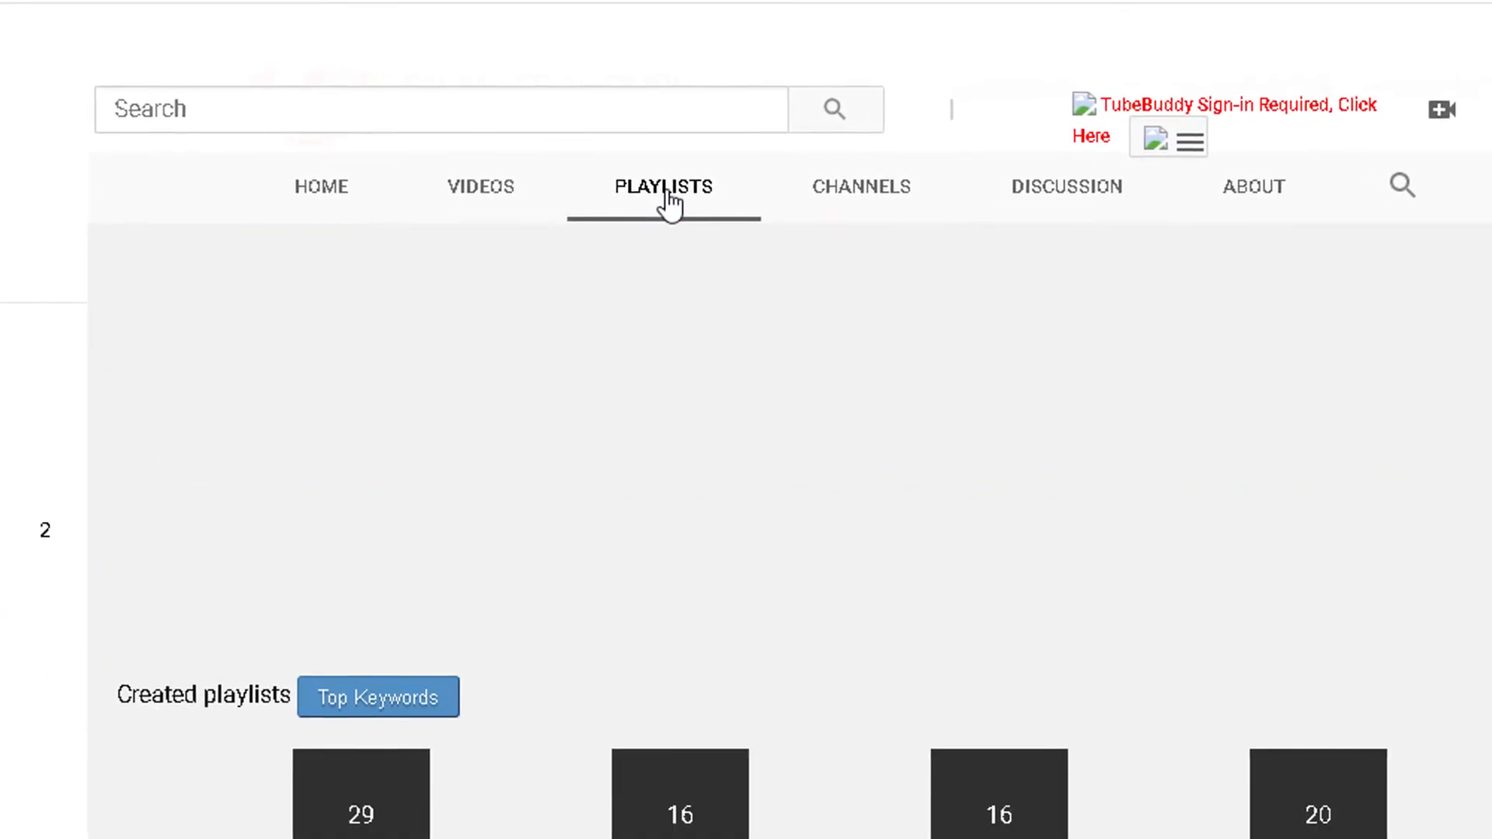
pyautogui.scroll(-3, 1330, 652)
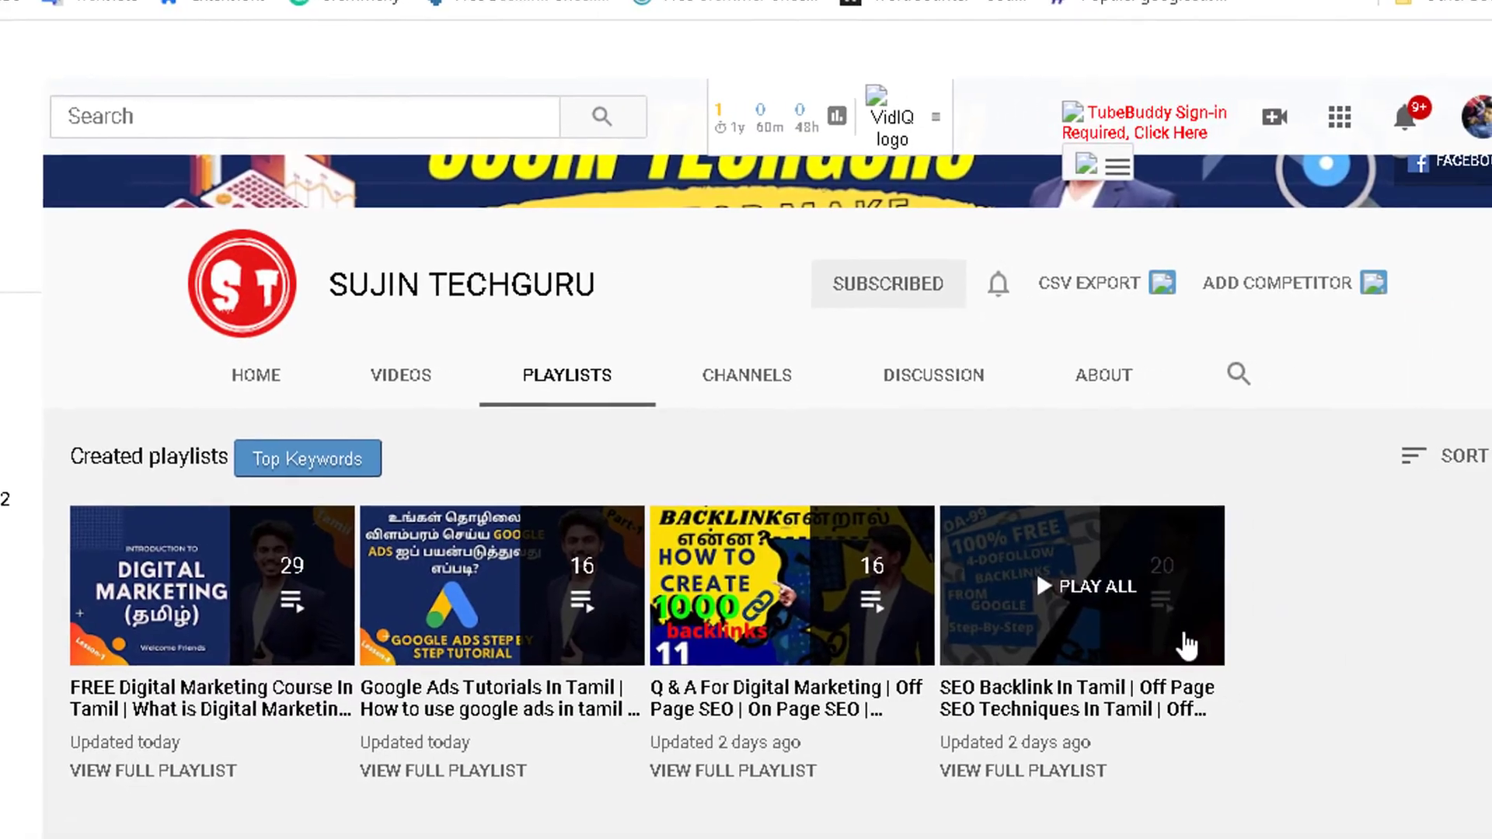
pyautogui.click(1296, 677)
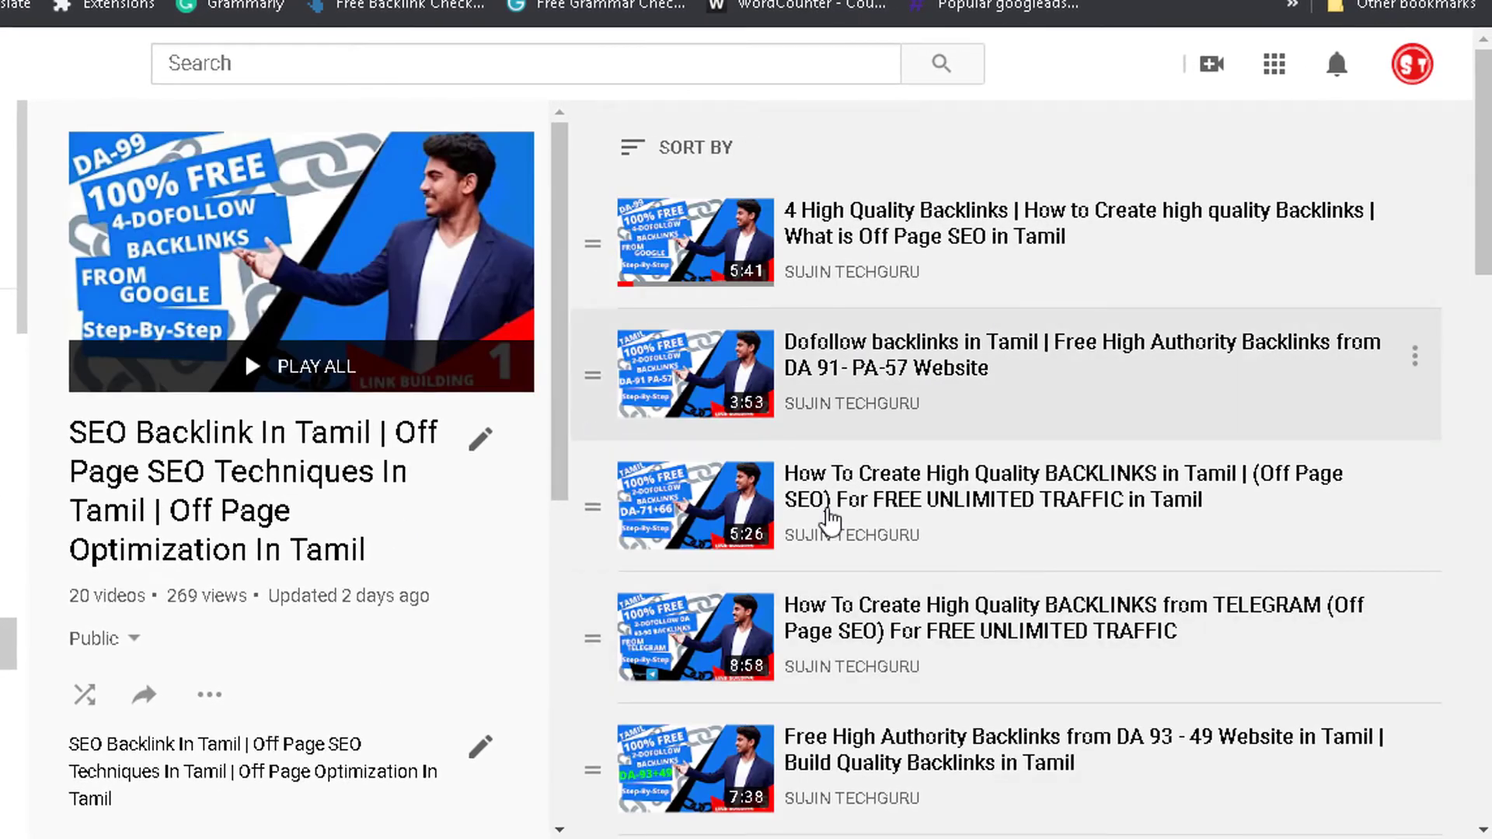
pyautogui.scroll(-5, 853, 432)
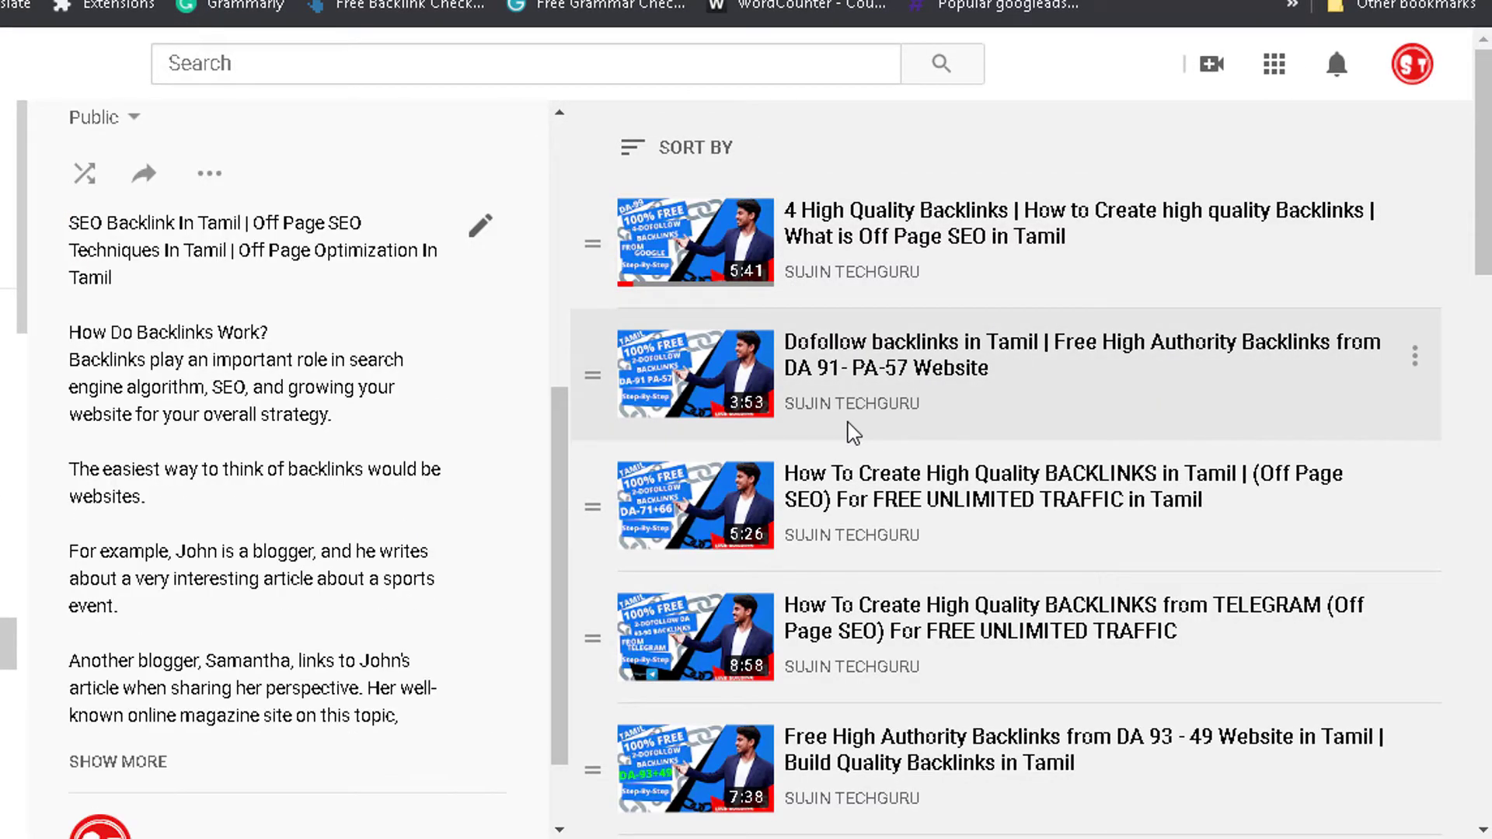
pyautogui.scroll(5, 450, 490)
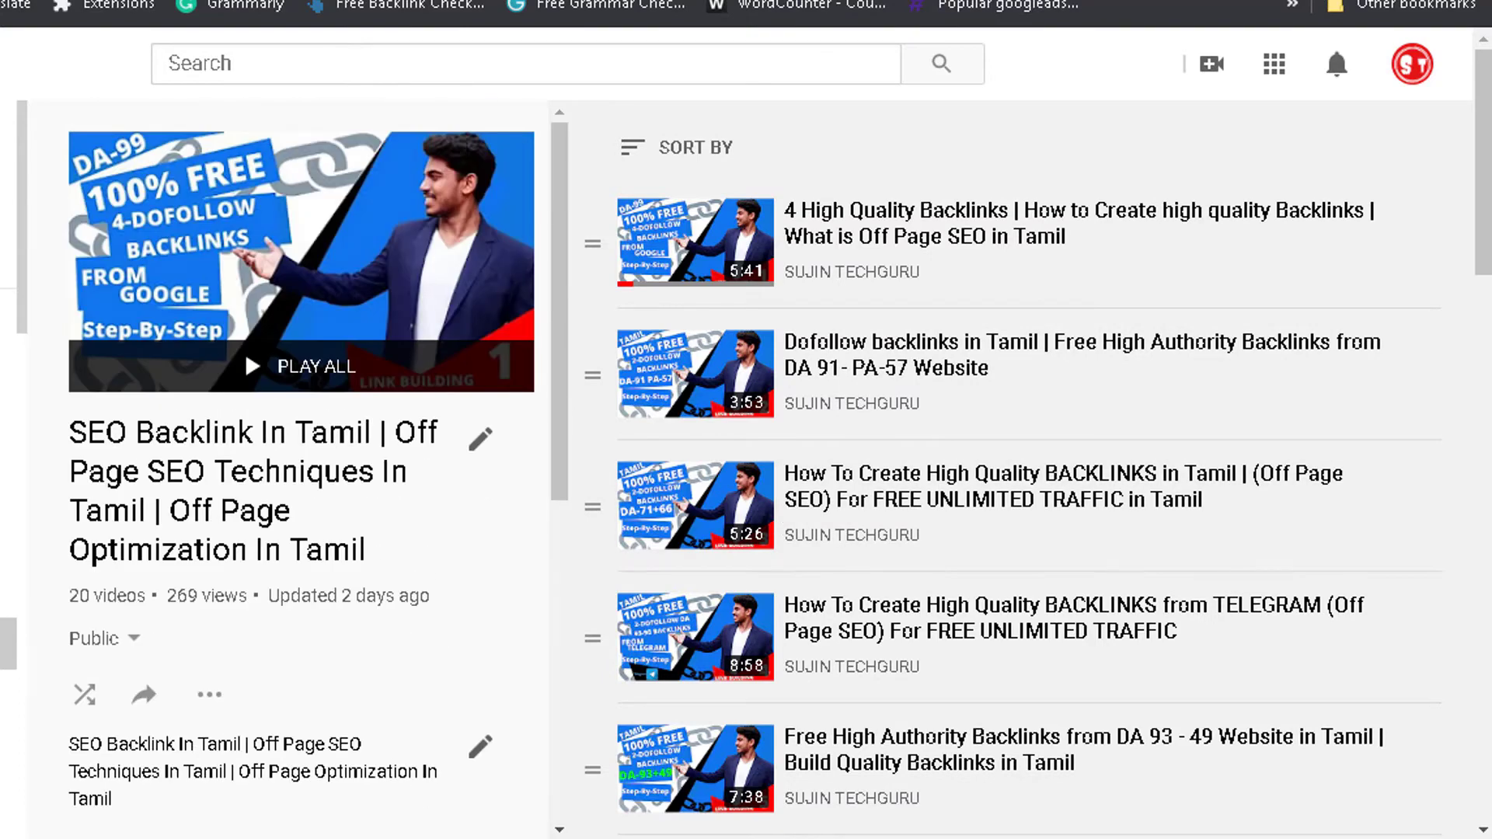
pyautogui.scroll(-15, 999, 244)
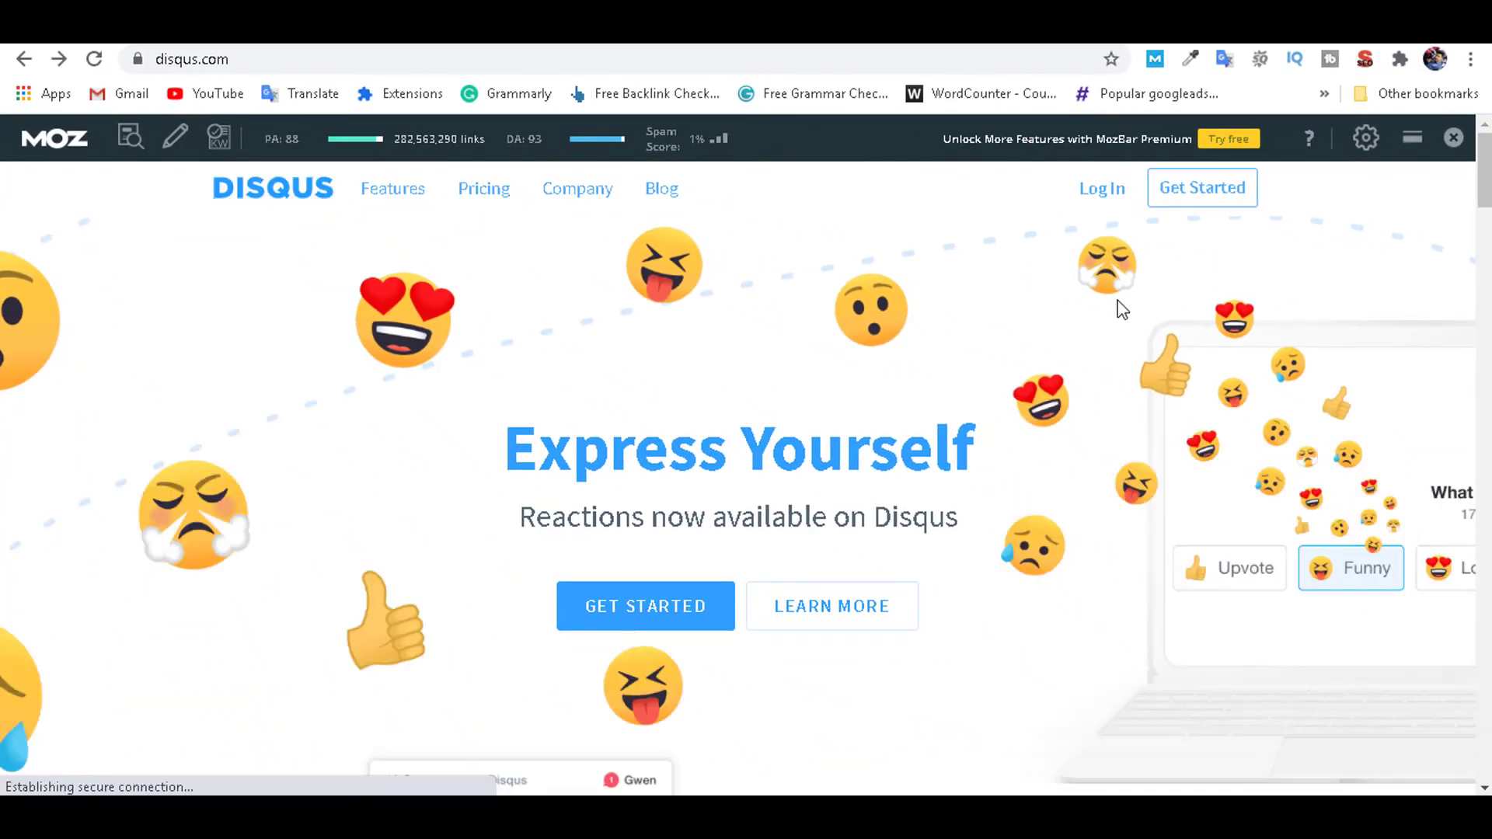
# Step: Sign up for Disqus with a name, e-mail and Chrome's suggested password, passing the reCAPTCHA check
pyautogui.click(1098, 189)
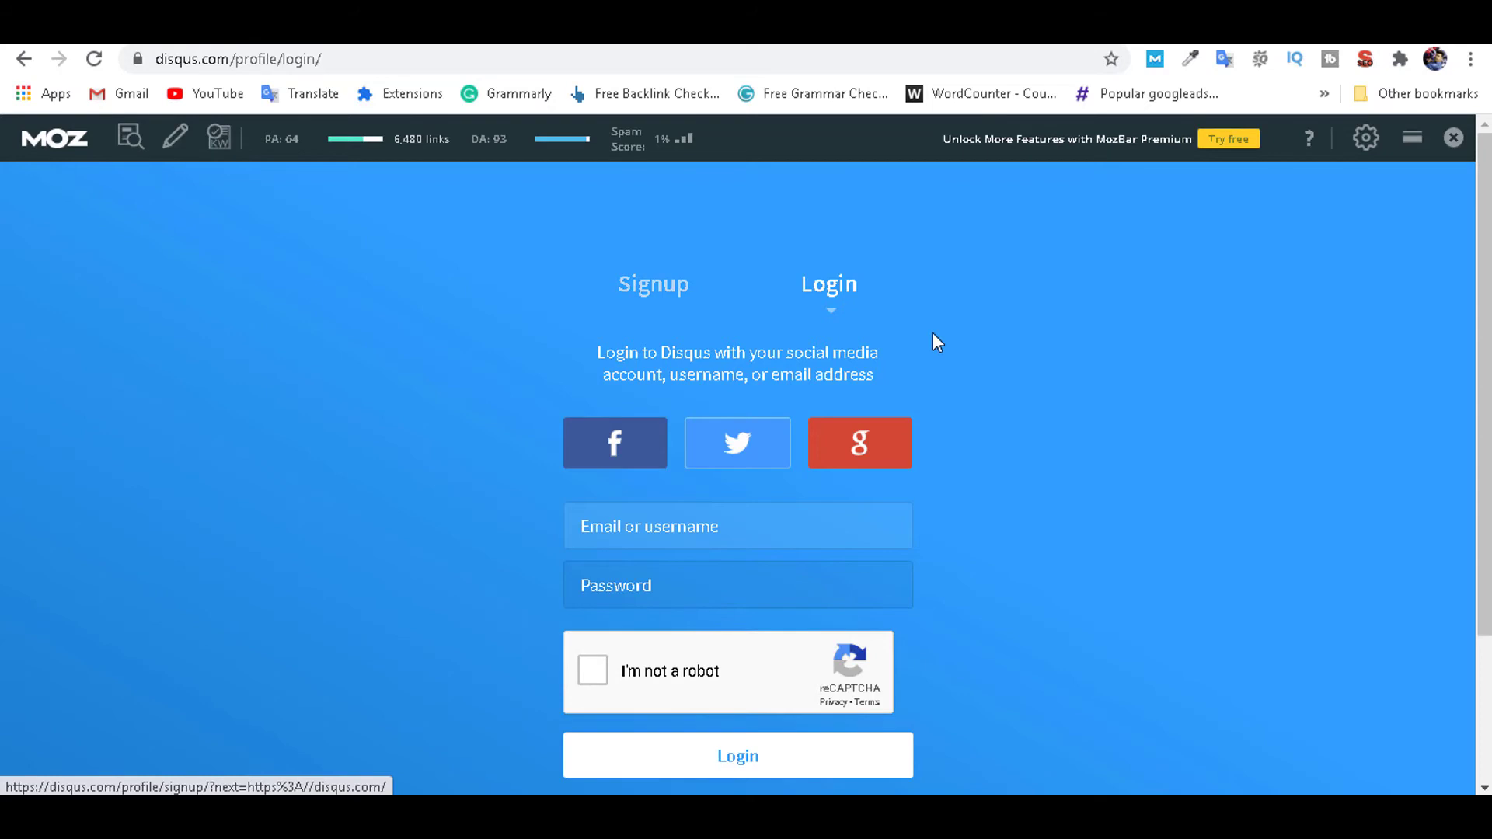
pyautogui.click(651, 289)
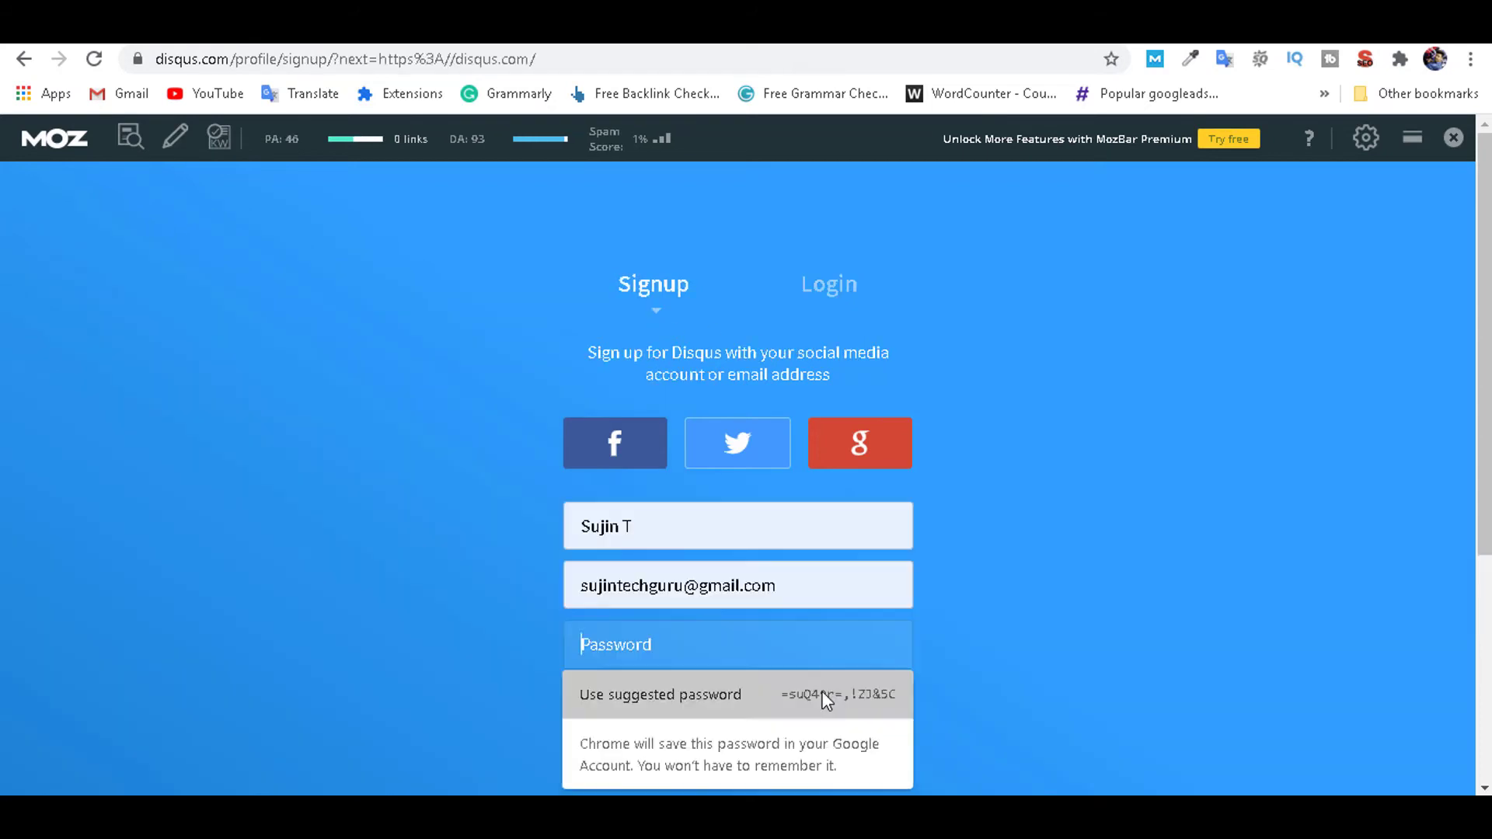
pyautogui.click(822, 694)
pyautogui.scroll(-3, 818, 661)
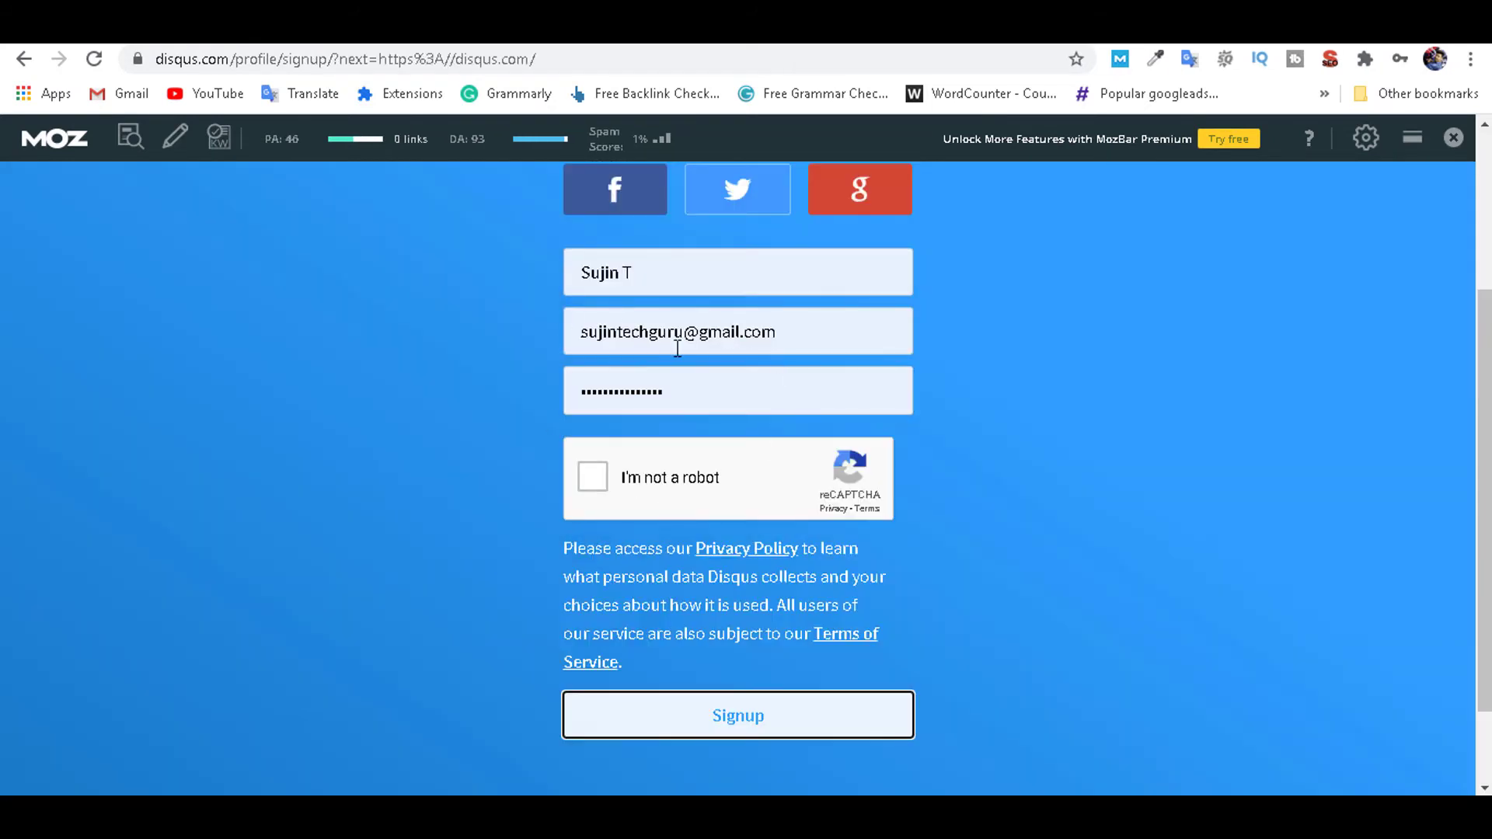
pyautogui.click(593, 477)
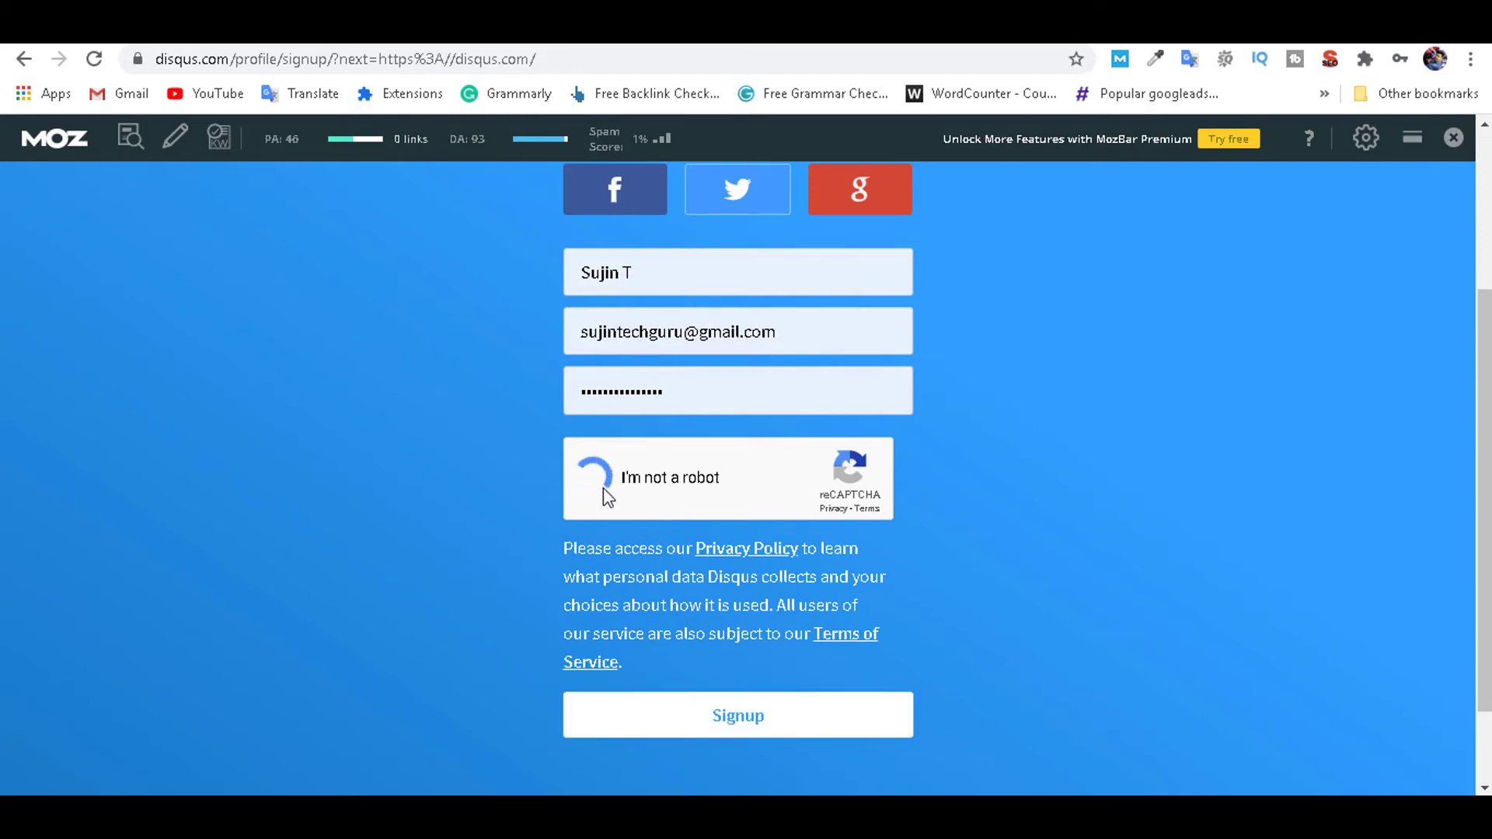
pyautogui.click(800, 703)
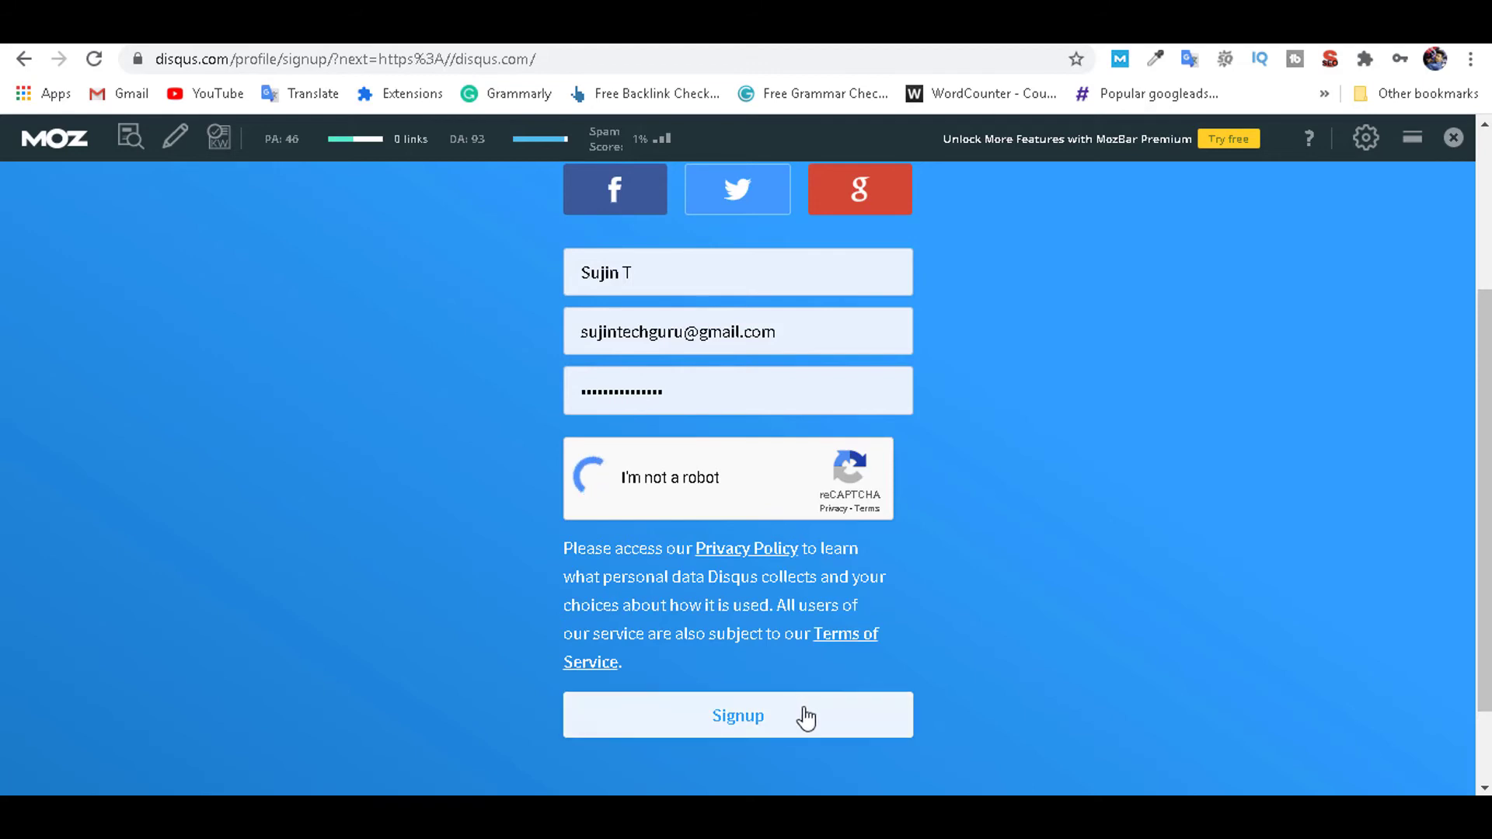
pyautogui.click(808, 727)
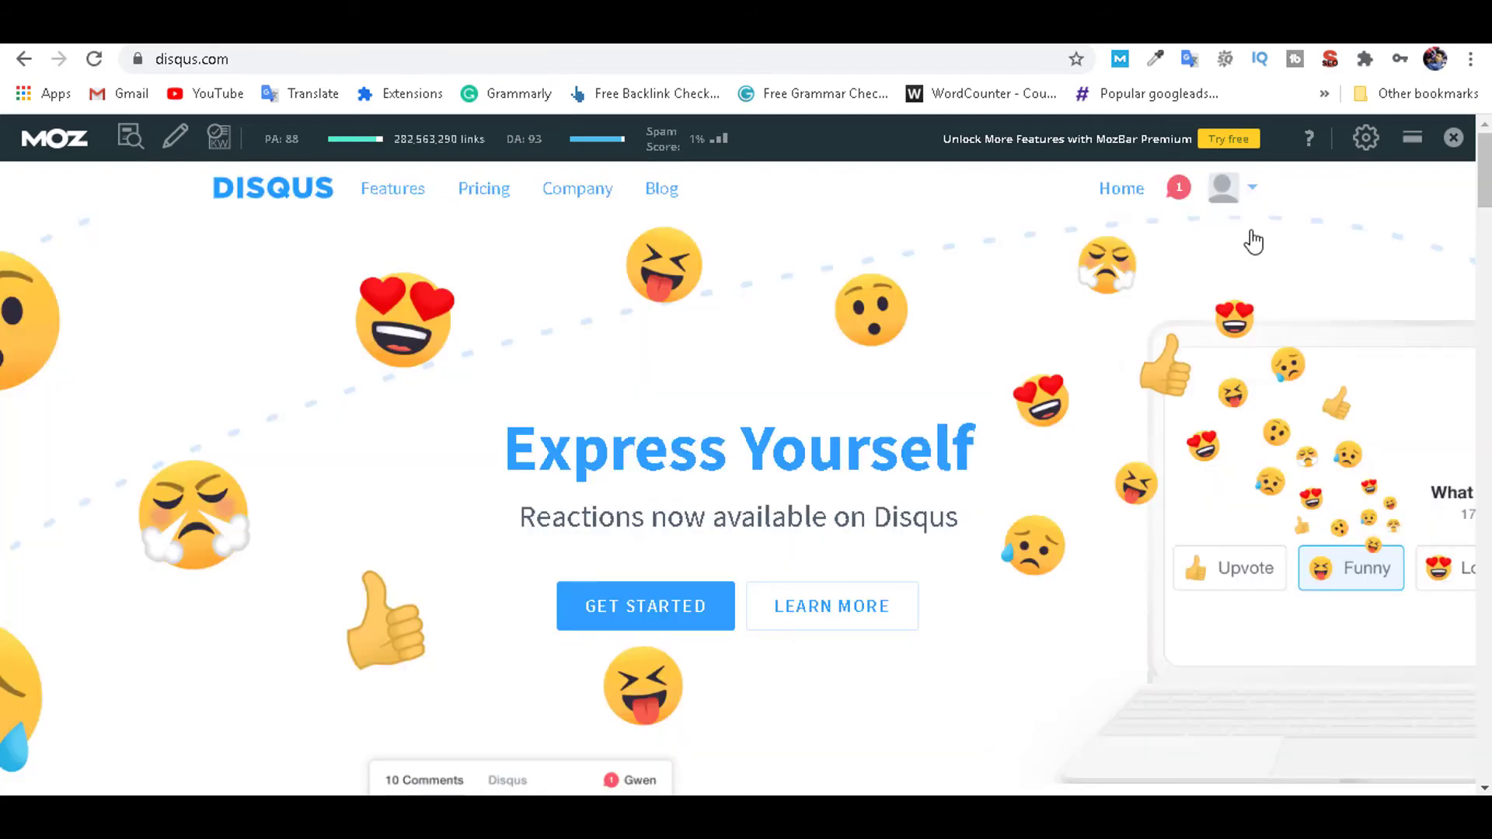
pyautogui.moveTo(1253, 241)
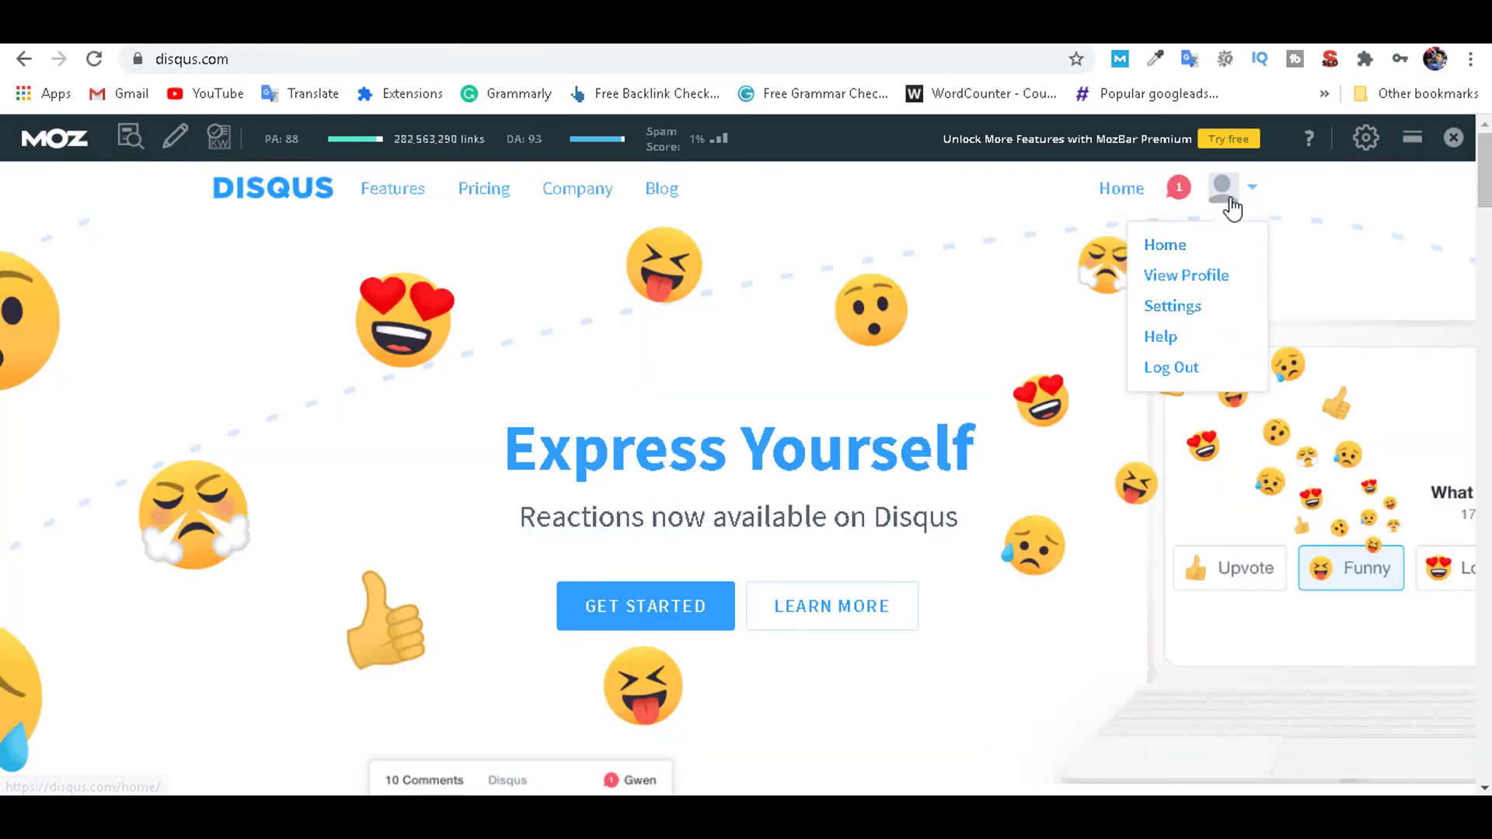
pyautogui.click(1190, 307)
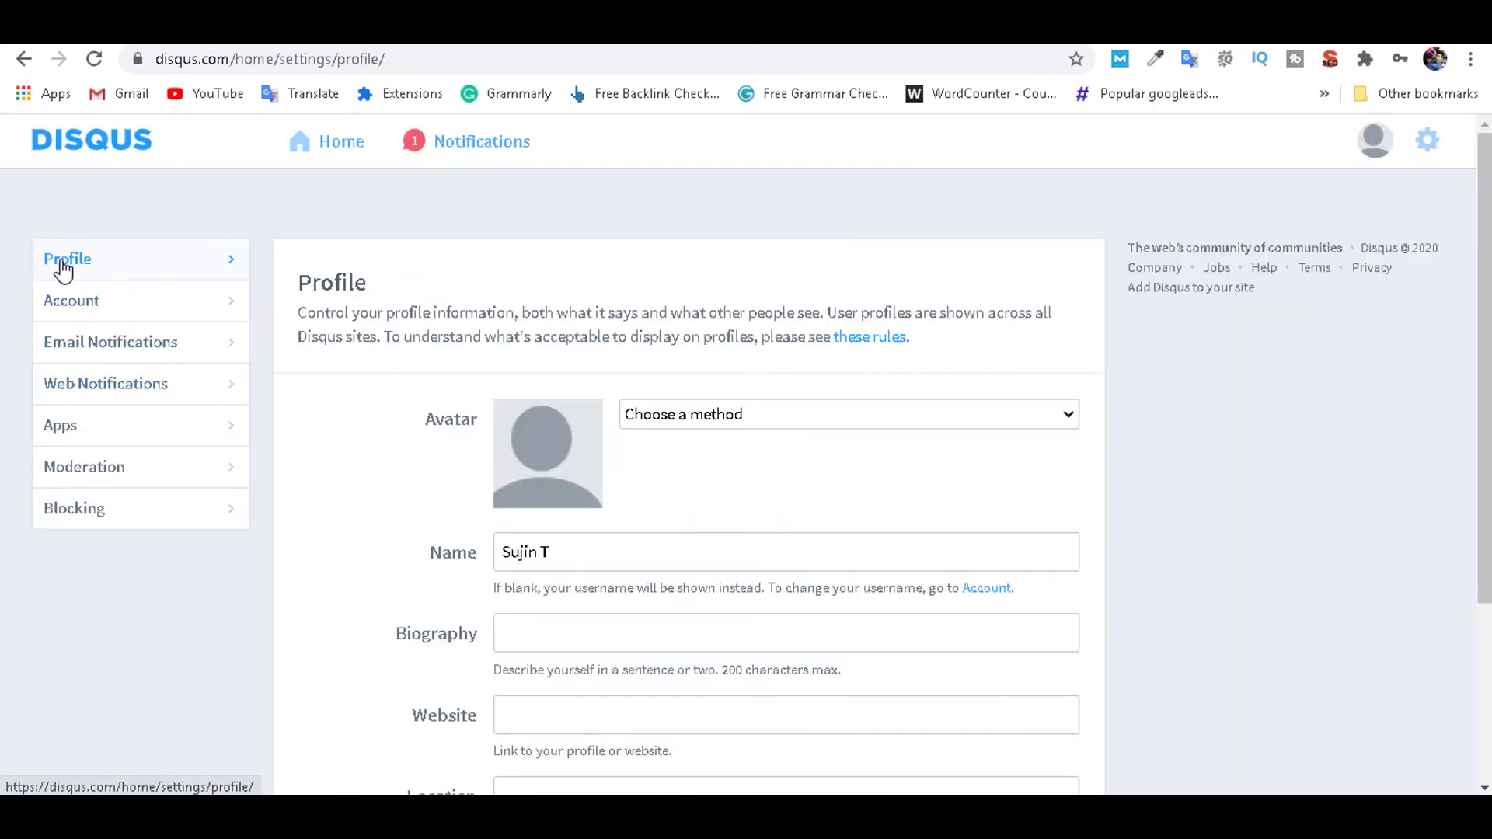
pyautogui.scroll(-3, 536, 537)
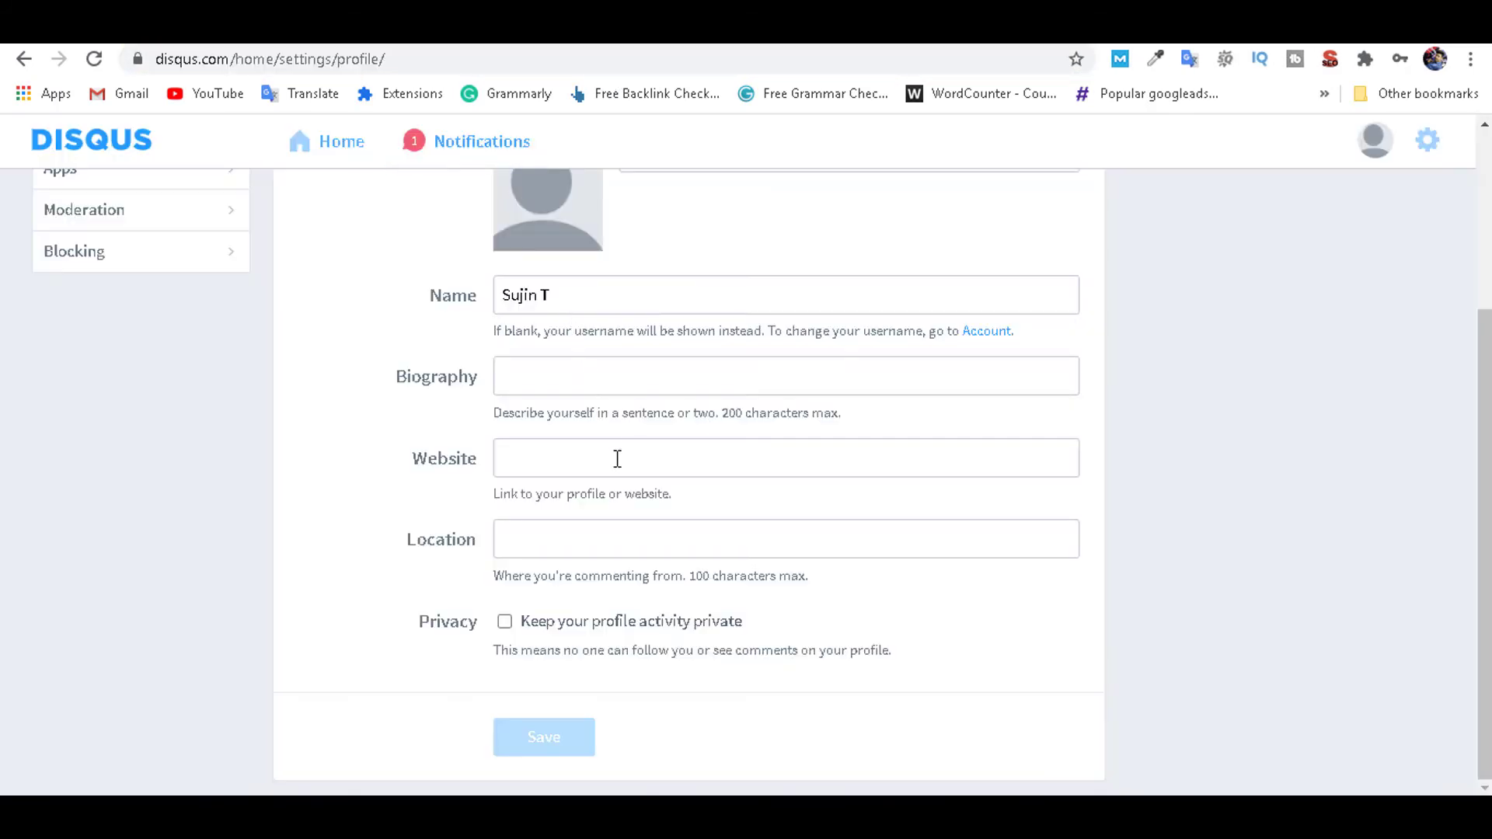
pyautogui.write('https://www.asvdigitalmarketing.com/')
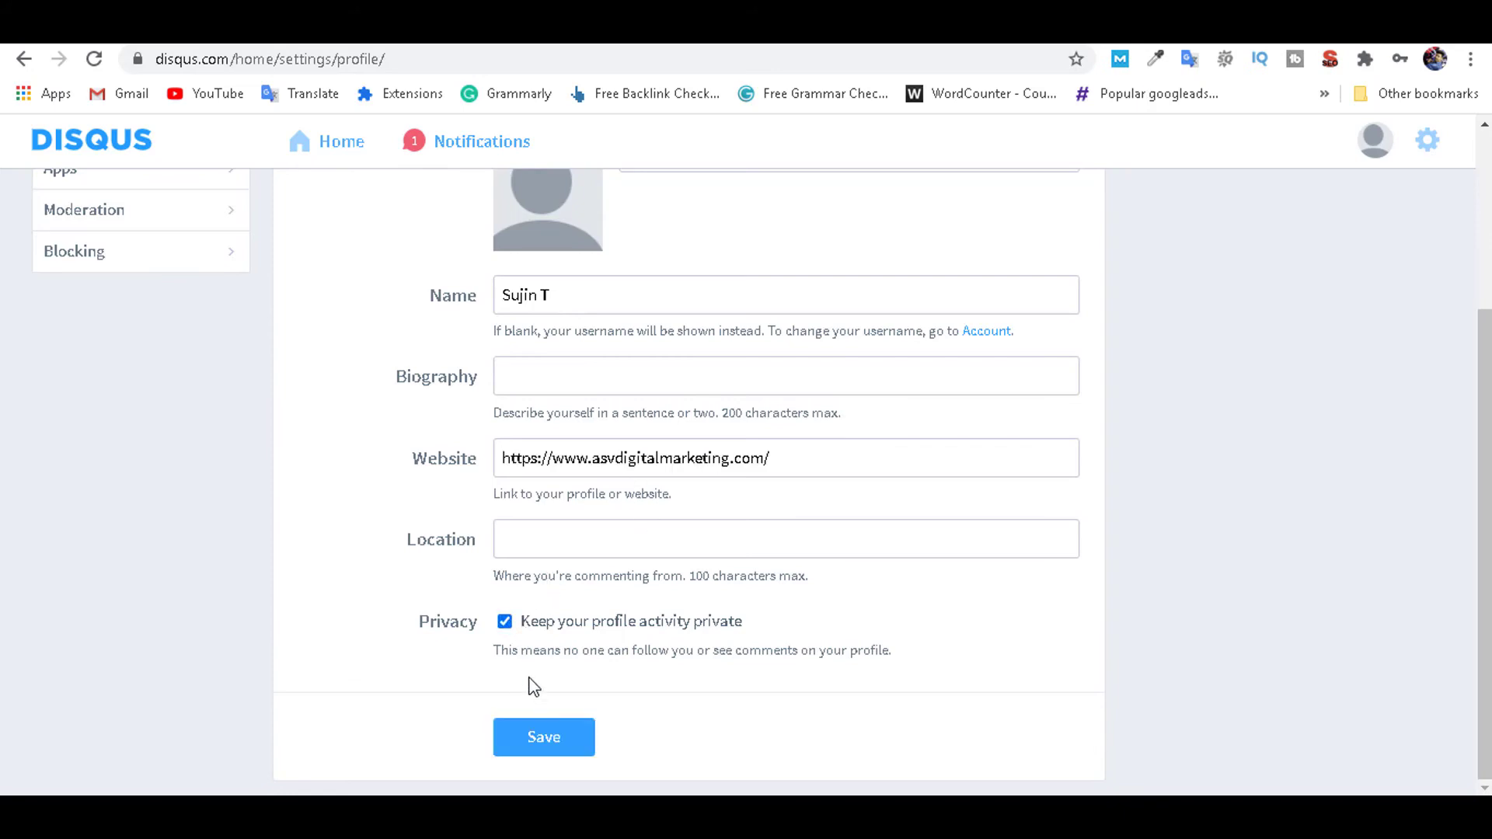
pyautogui.click(580, 744)
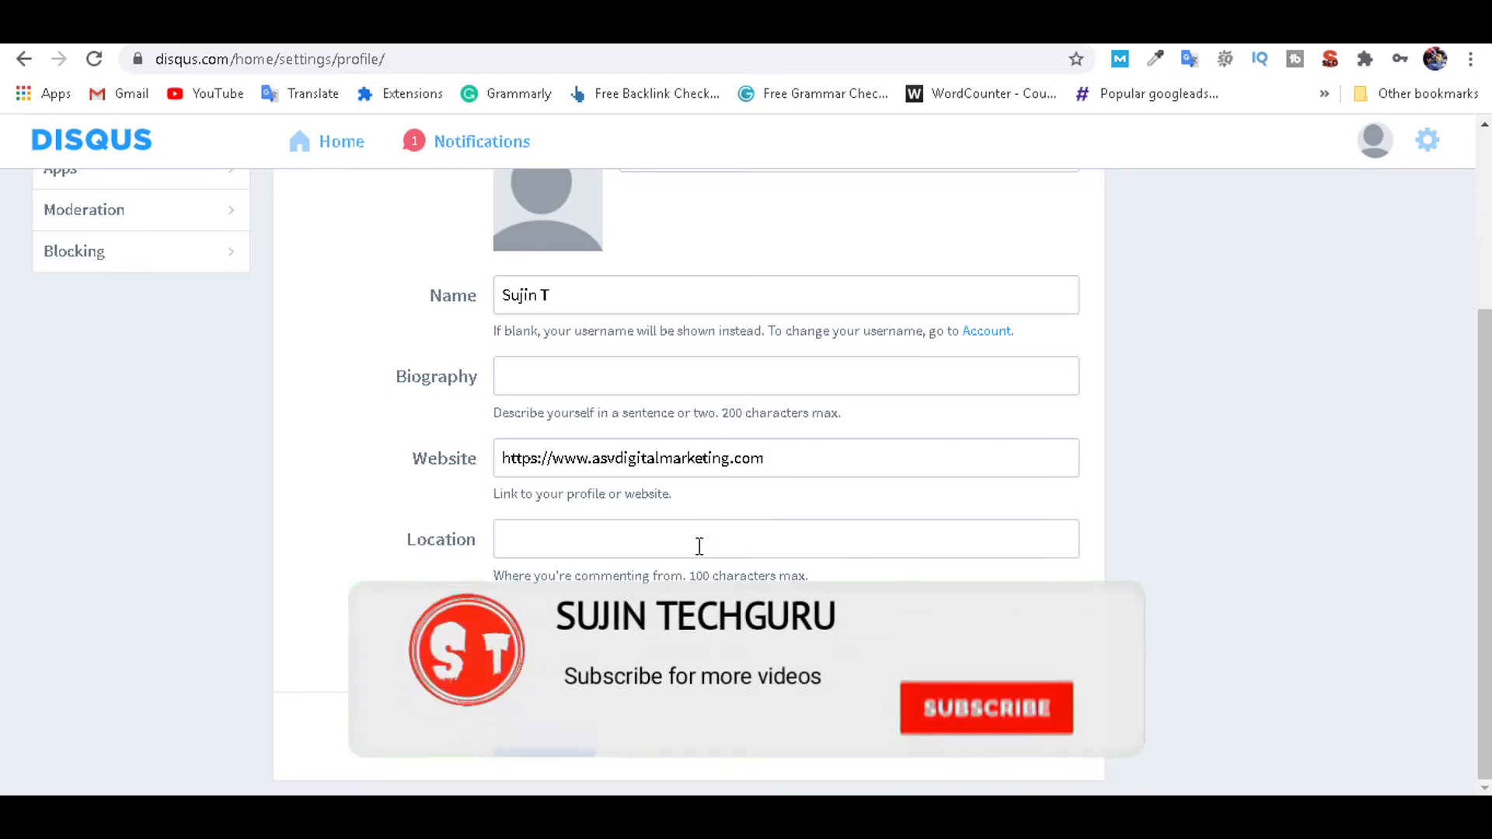
pyautogui.scroll(3, 699, 546)
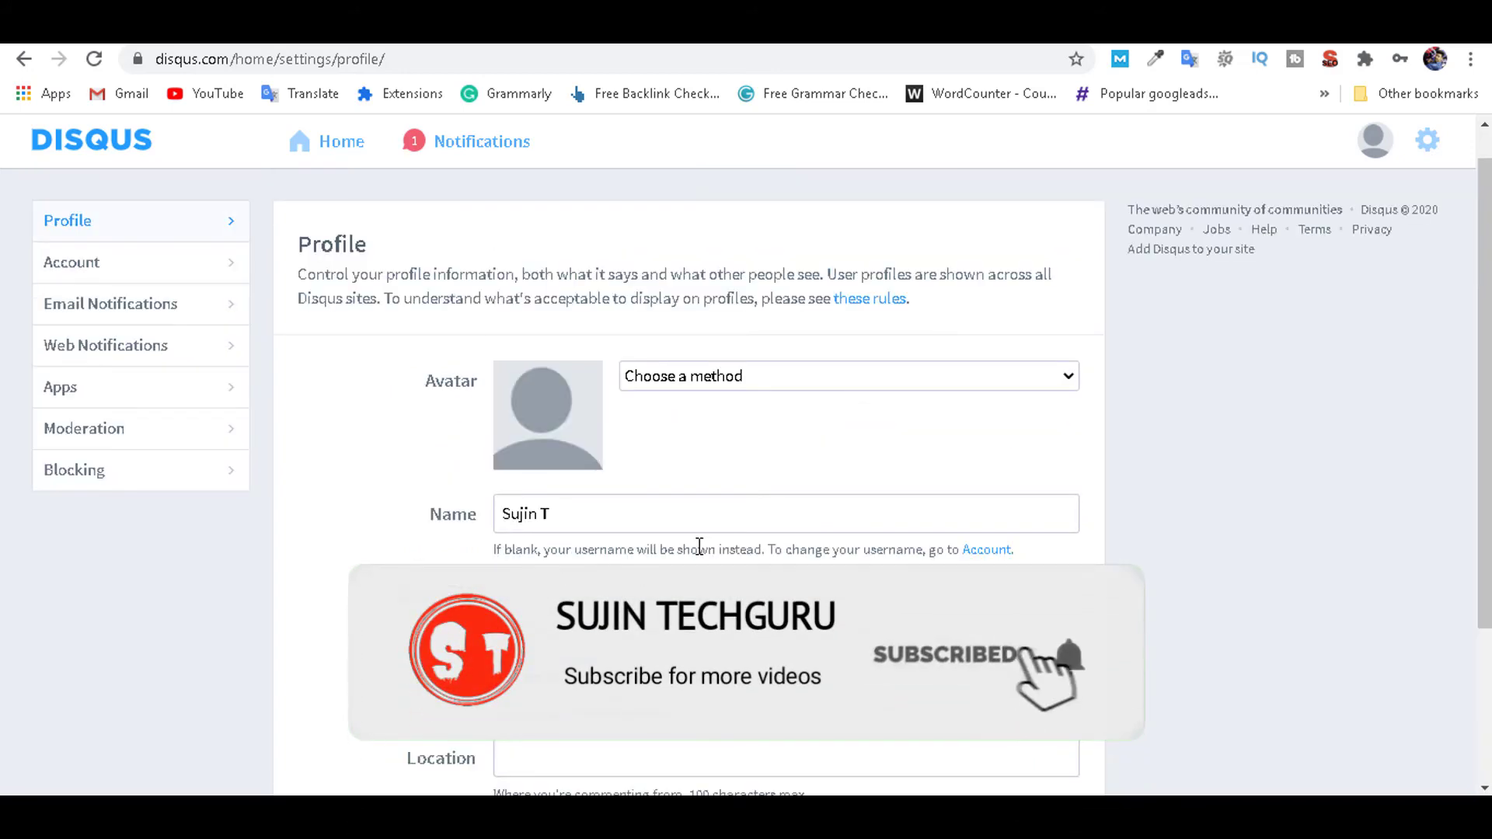
pyautogui.scroll(-2, 699, 546)
pyautogui.scroll(2, 700, 546)
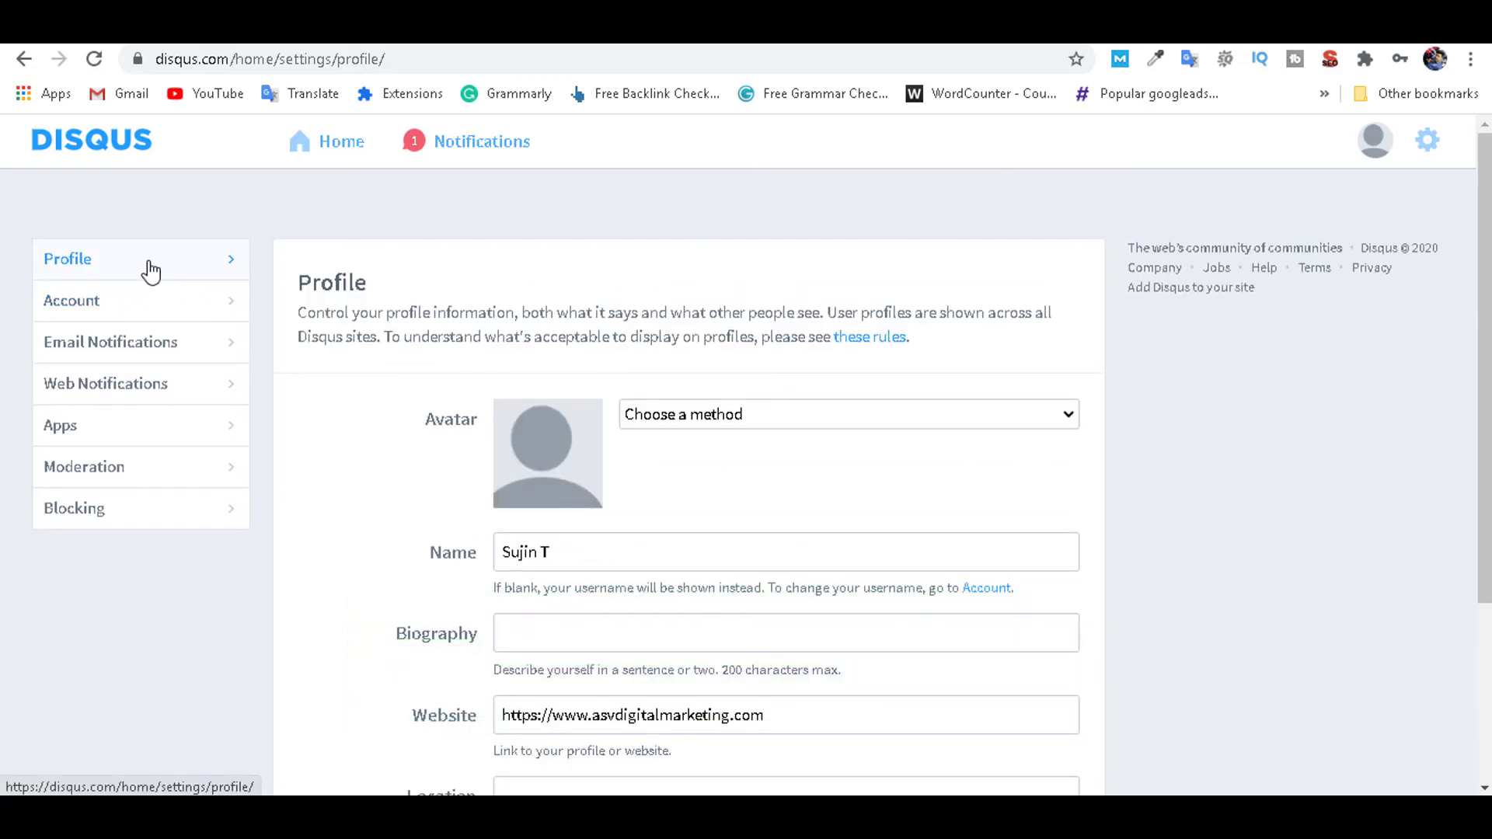
pyautogui.scroll(-1, 777, 357)
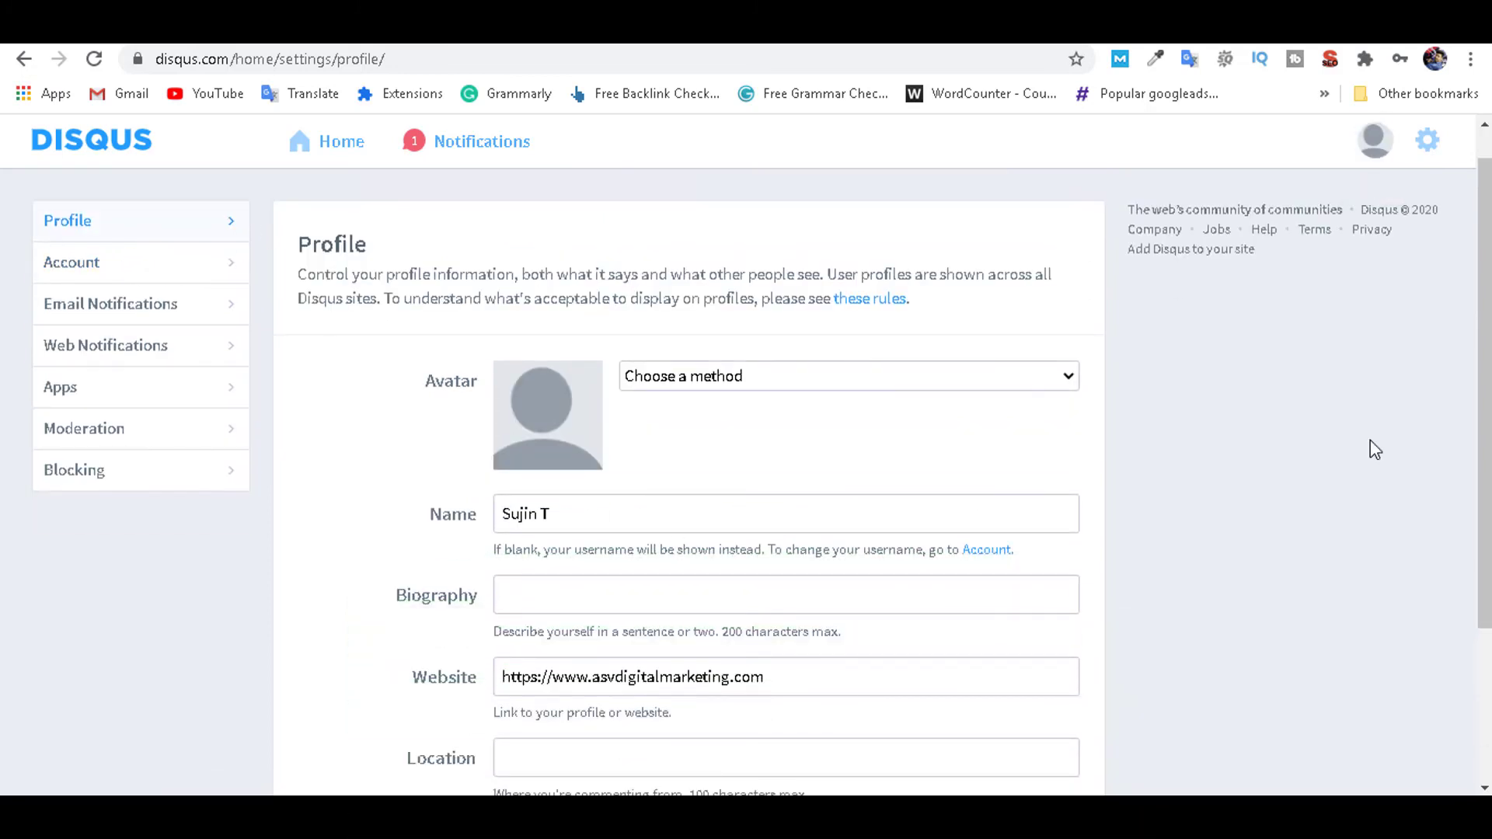